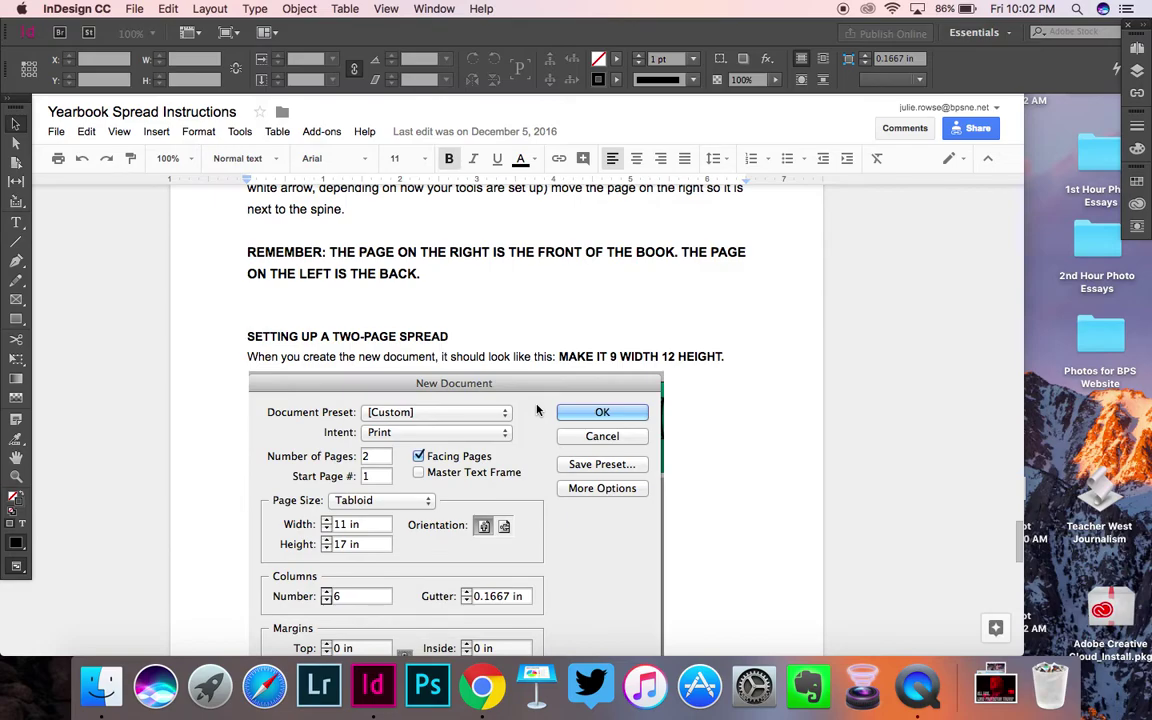
Step: Open the File menu to begin a new document
click(136, 9)
Step: Create a 3-page document with 9 × 12 in pages and all margins 0, dismissing the dictionary alert
mouse_move(220, 28)
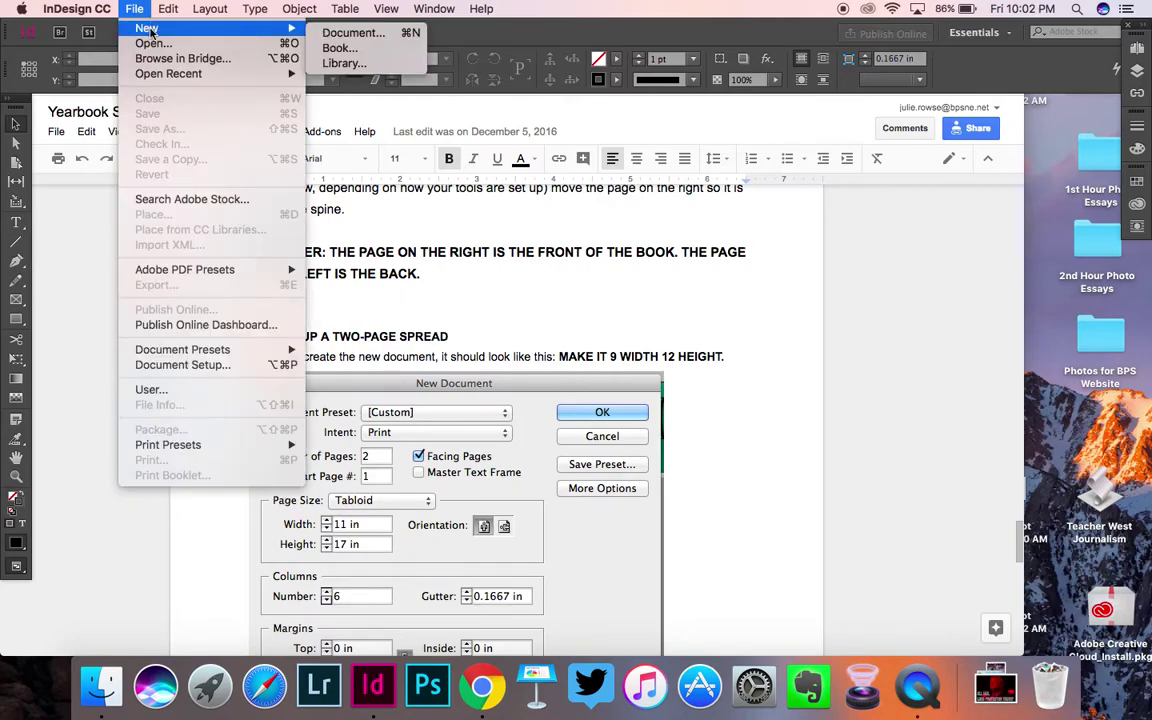
click(338, 38)
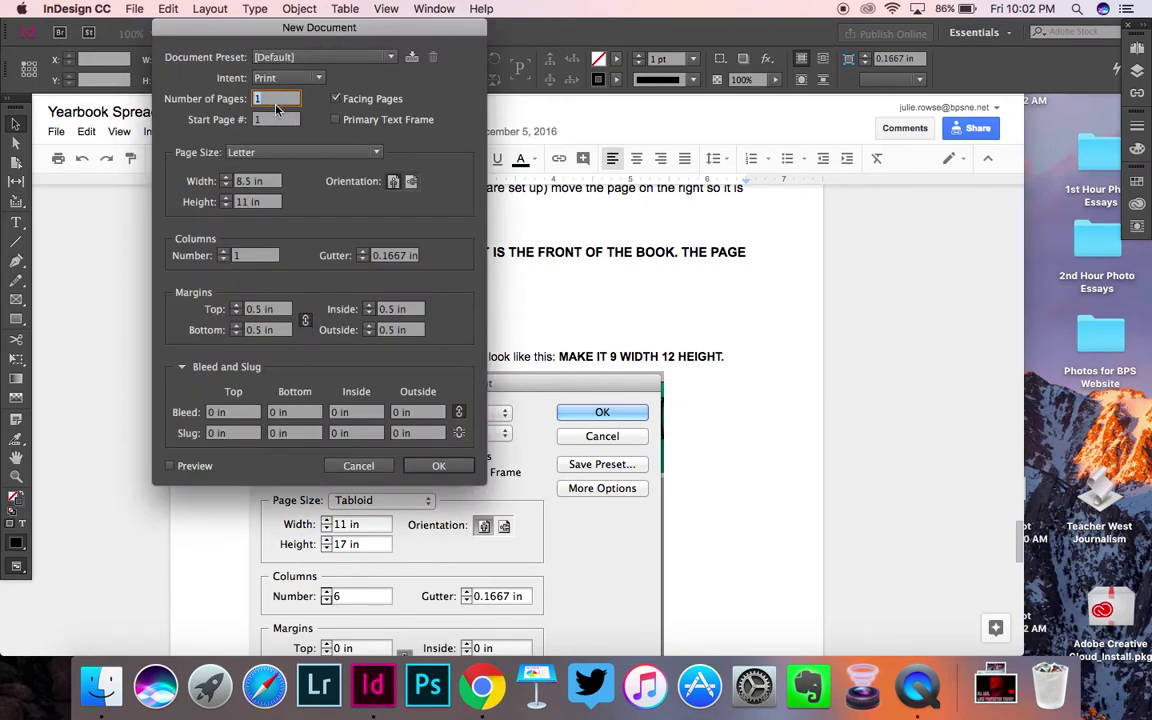
text(3)
triple_click(266, 184)
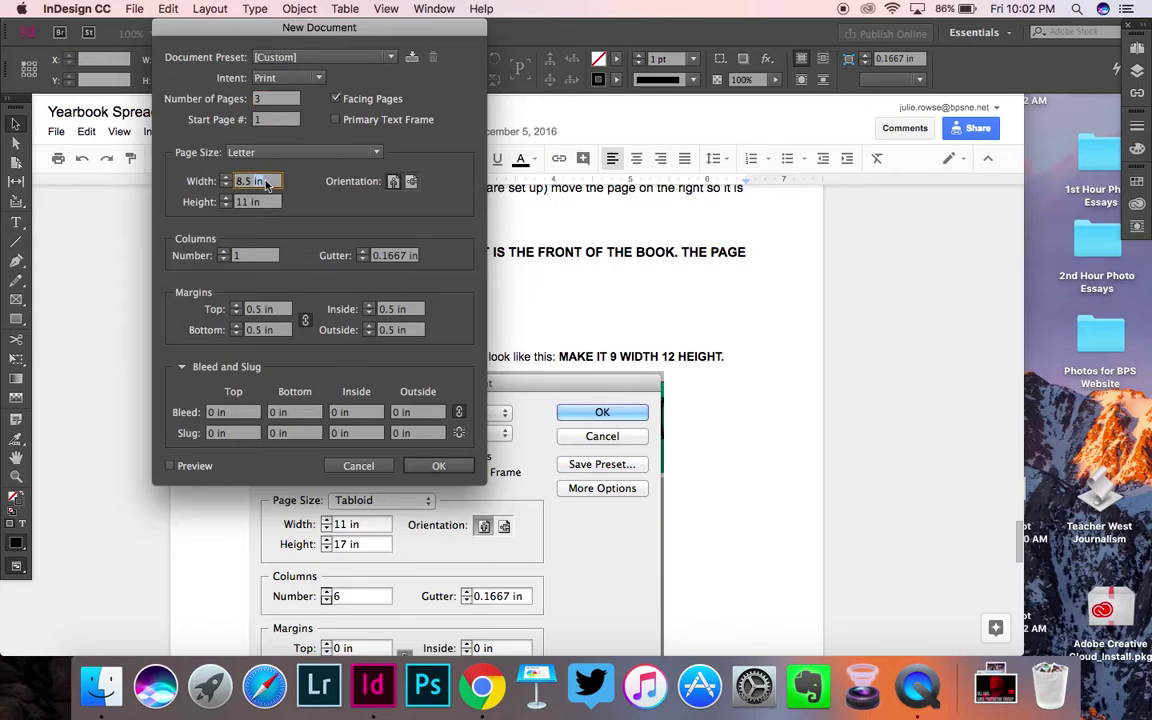
text(9)
key(Tab)
text(12)
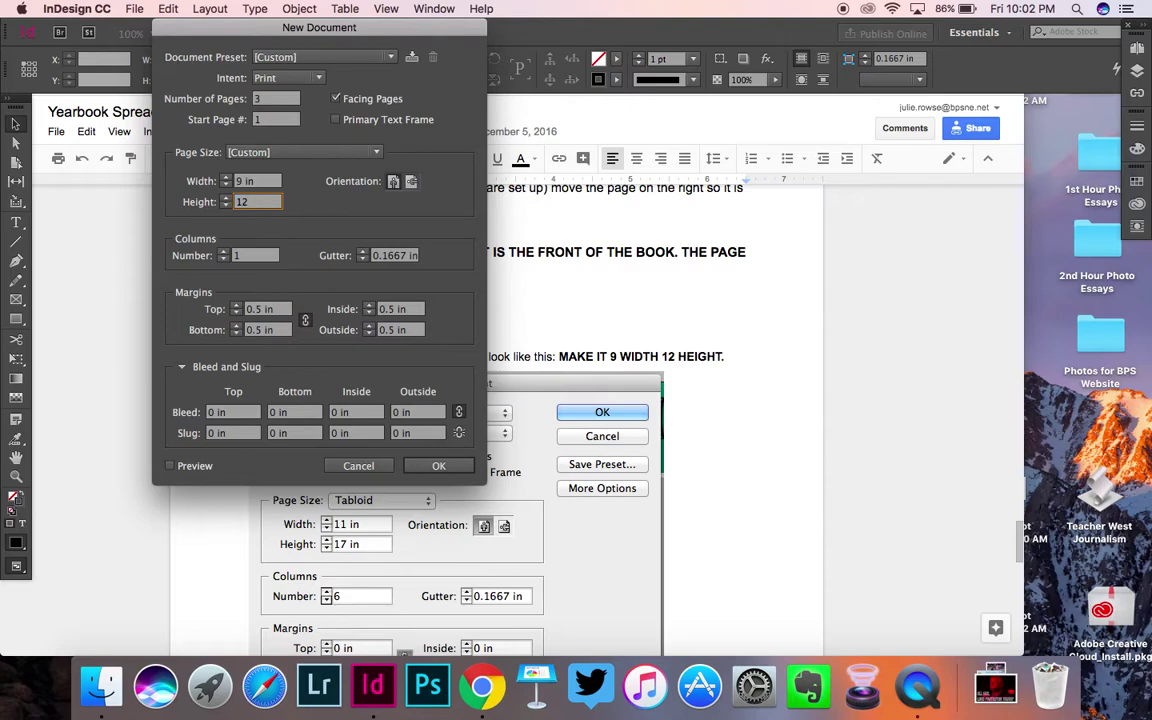
click(266, 310)
text(0)
key(Tab)
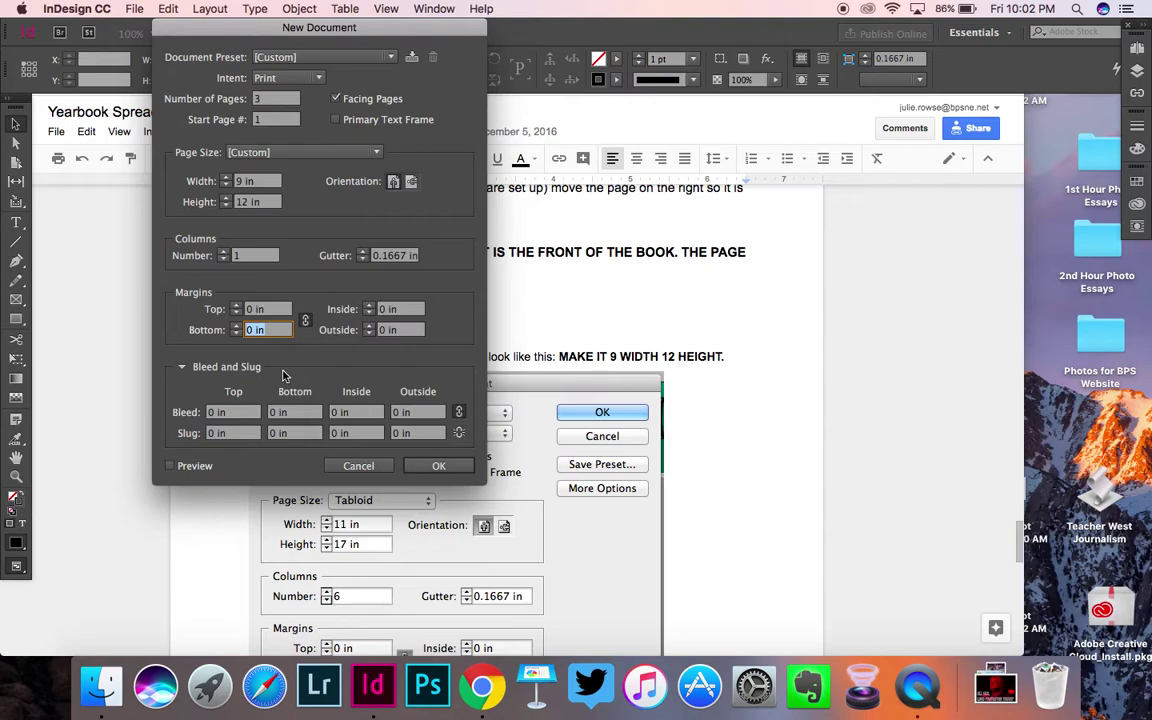
click(446, 472)
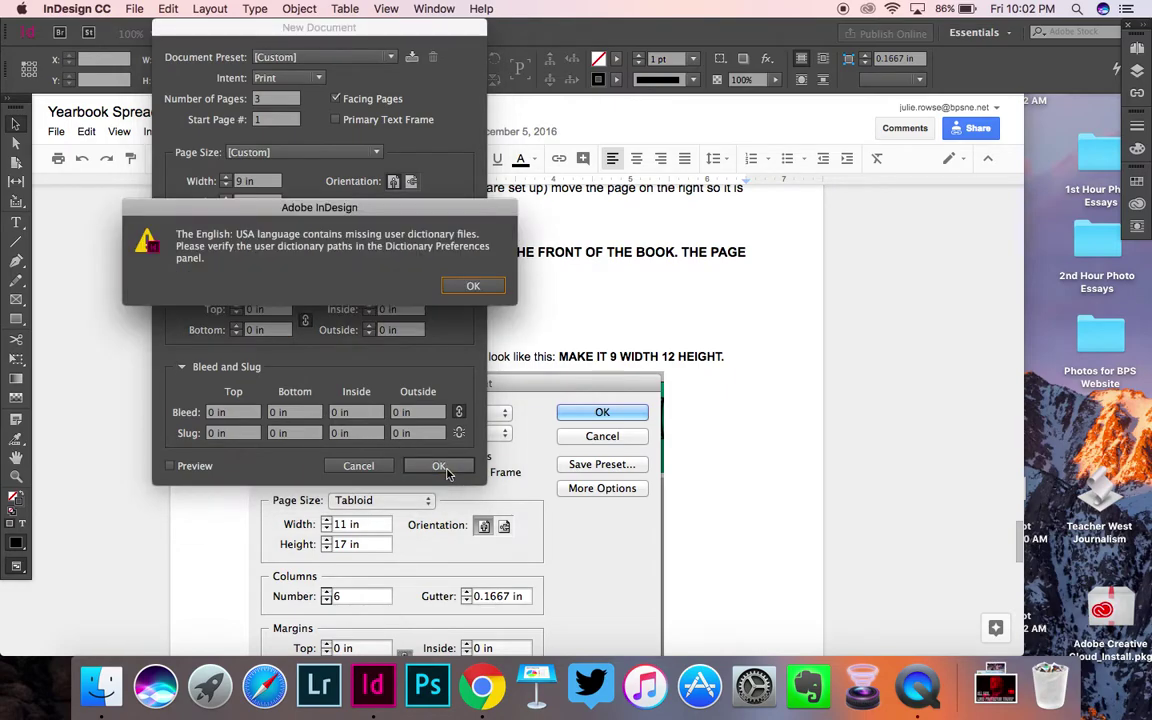
click(478, 286)
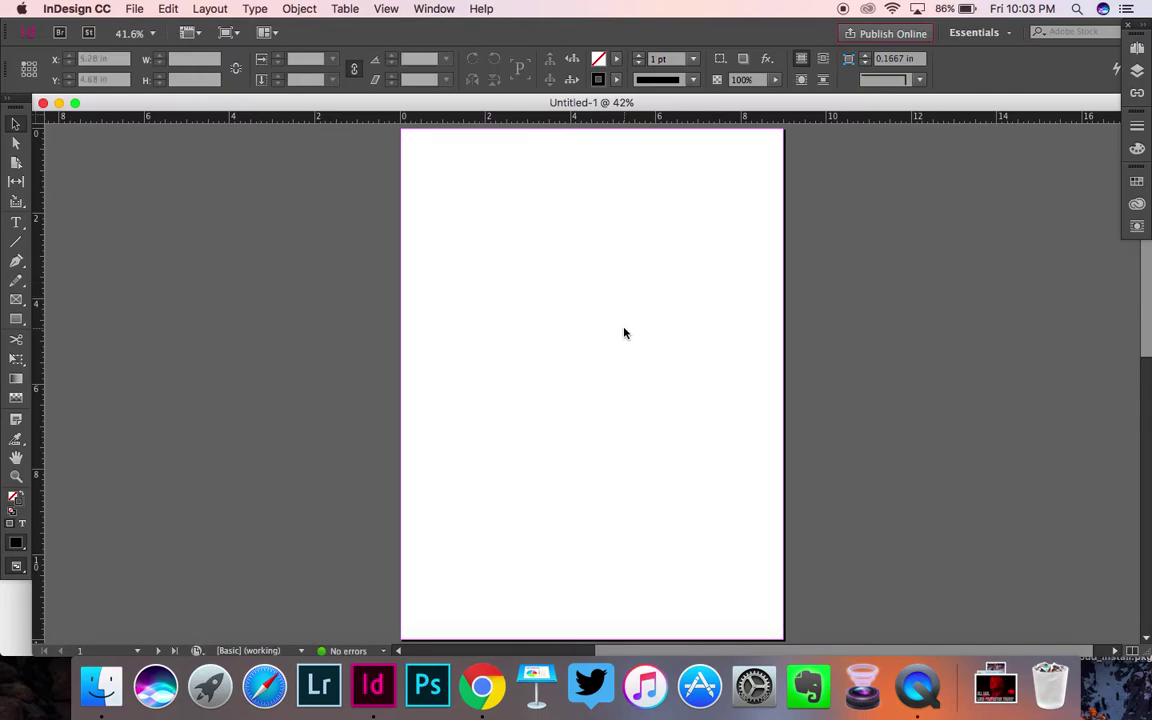
scroll(624, 333, down, 10)
scroll(624, 333, down, 1)
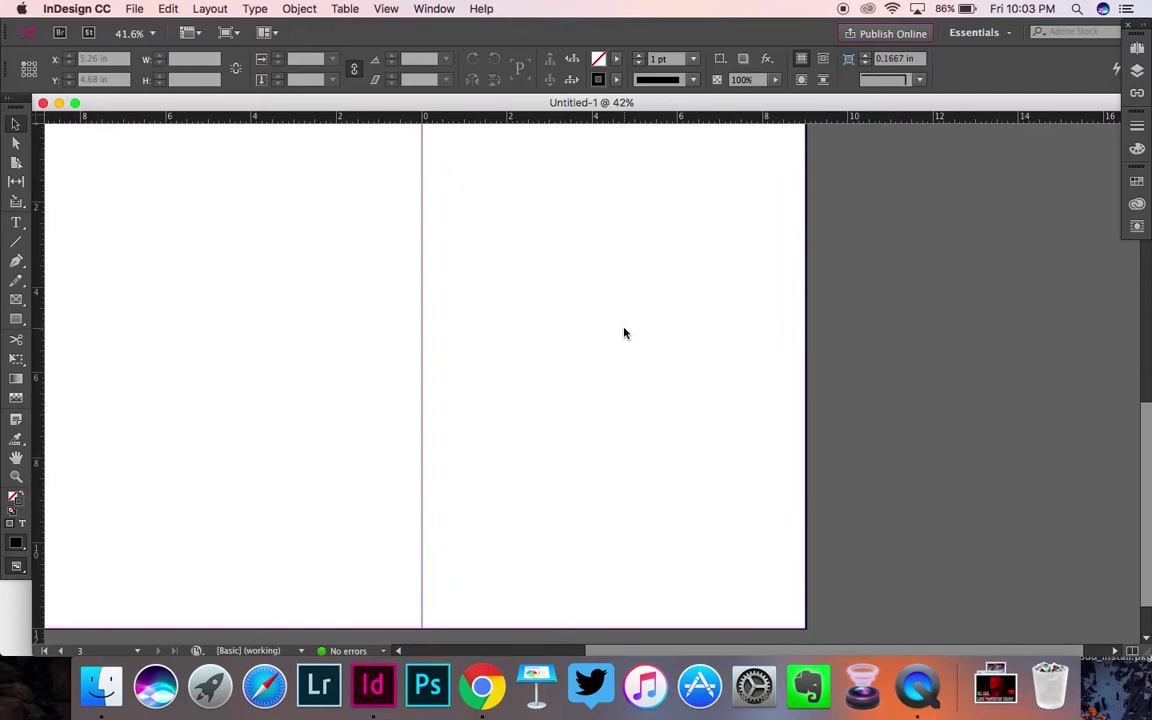
scroll(624, 333, down, 2)
scroll(624, 333, left, 1)
scroll(624, 333, up, 10)
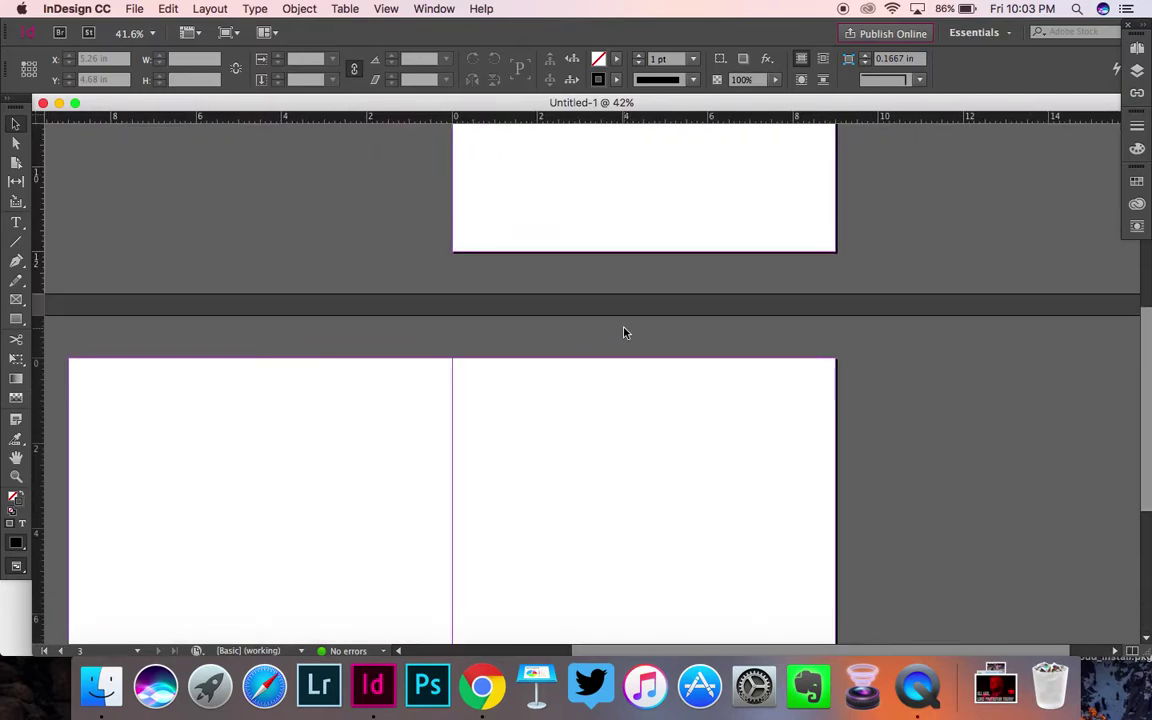
scroll(624, 333, up, 2)
scroll(624, 333, right, 1)
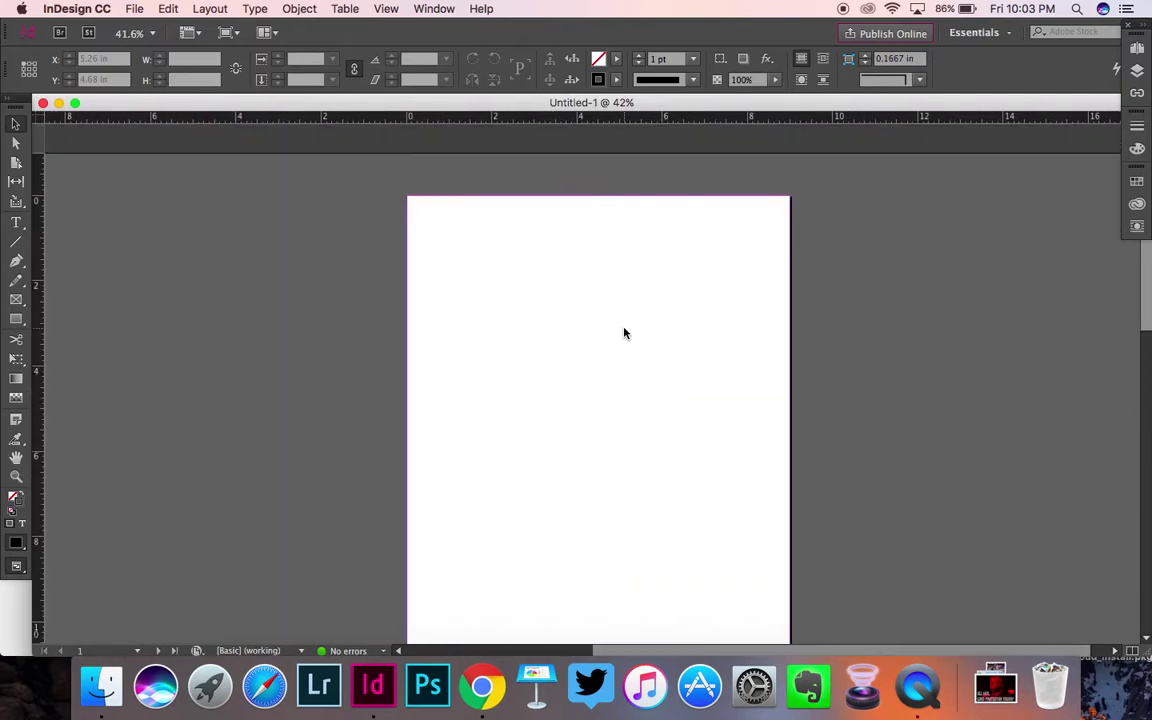
scroll(624, 333, down, 10)
scroll(624, 333, left, 1)
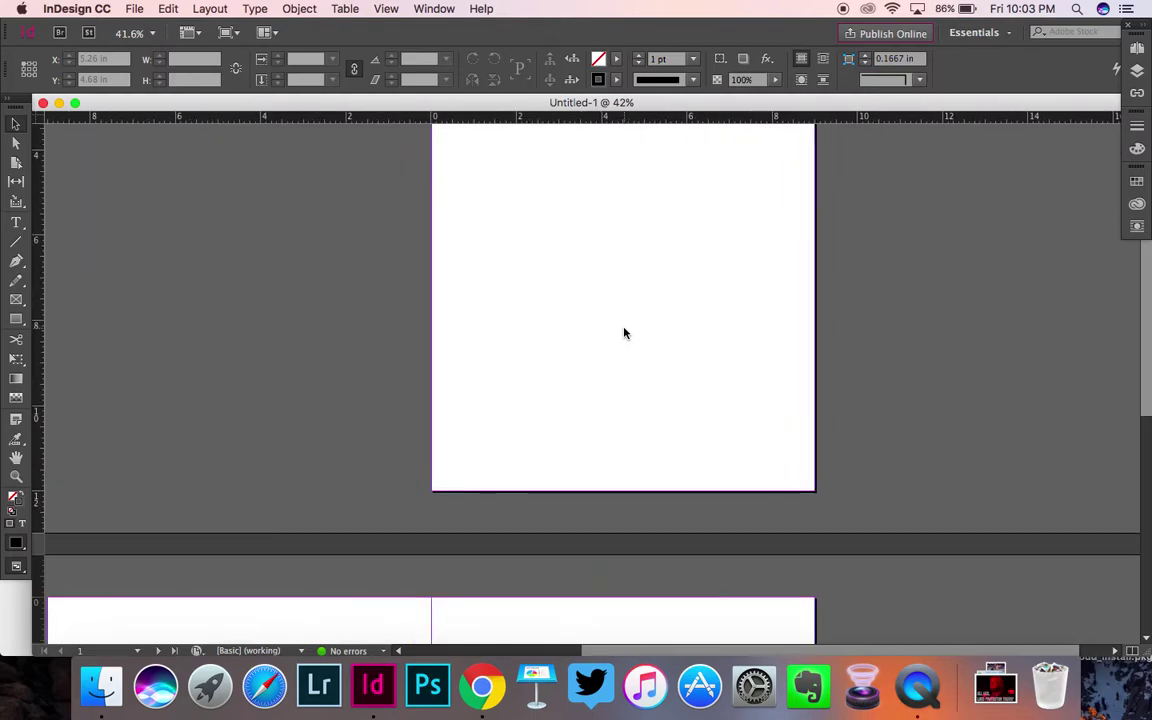
scroll(624, 333, up, 10)
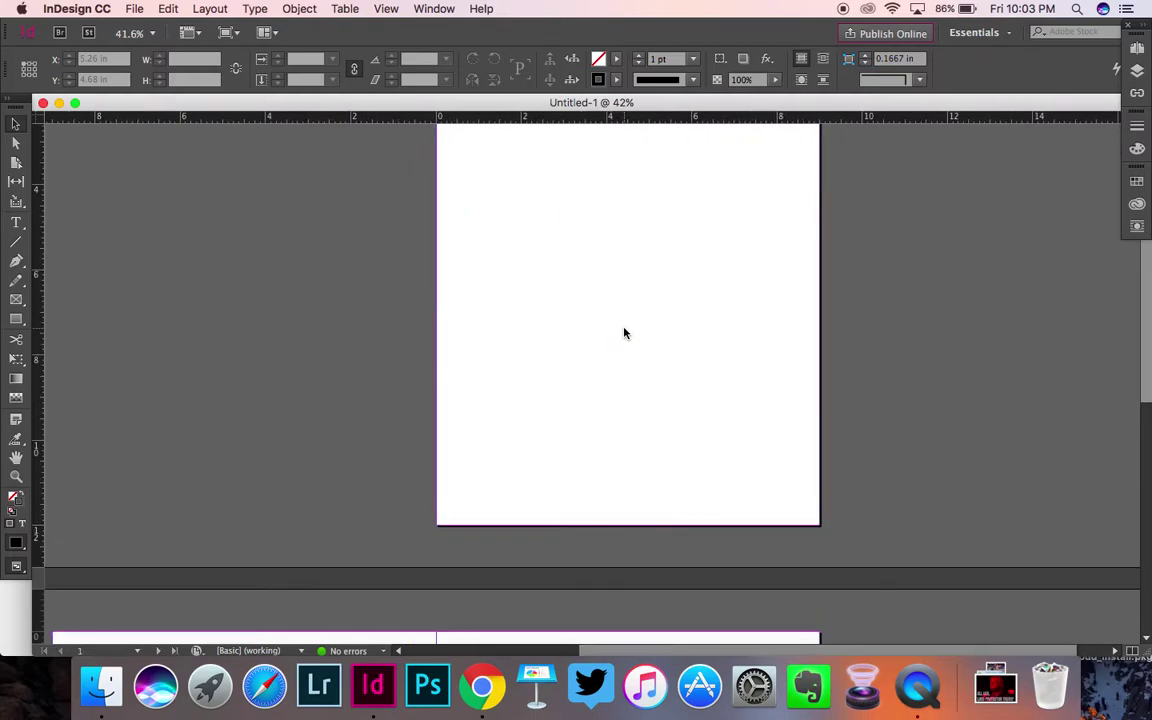
scroll(624, 333, right, 1)
scroll(624, 333, right, 1)
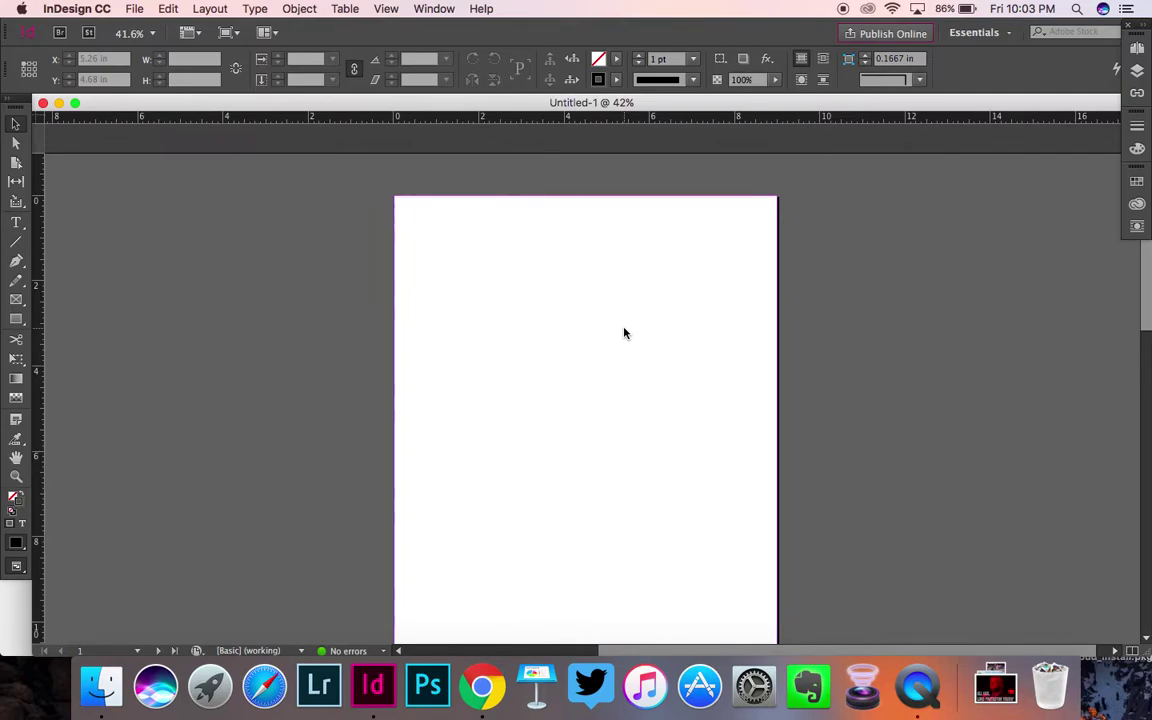
Step: Show the Pages panel with page 1 and the 2–3 spread, and try dragging page 1 beside them
click(1138, 49)
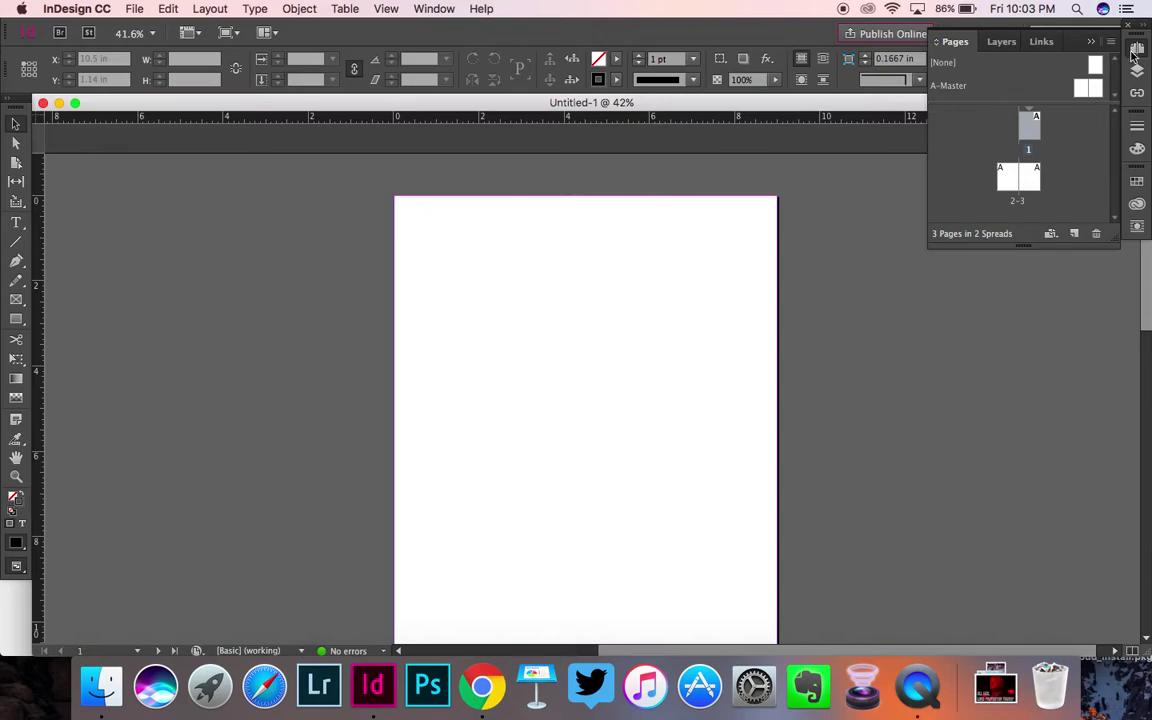
click(436, 9)
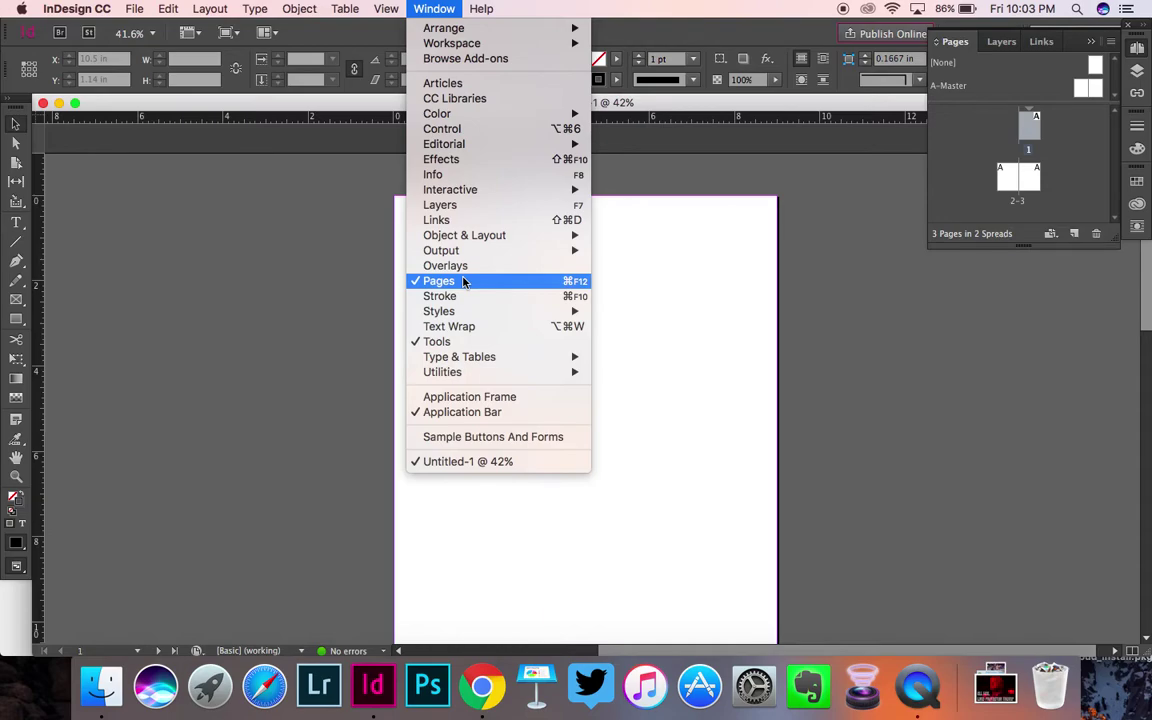
key(Escape)
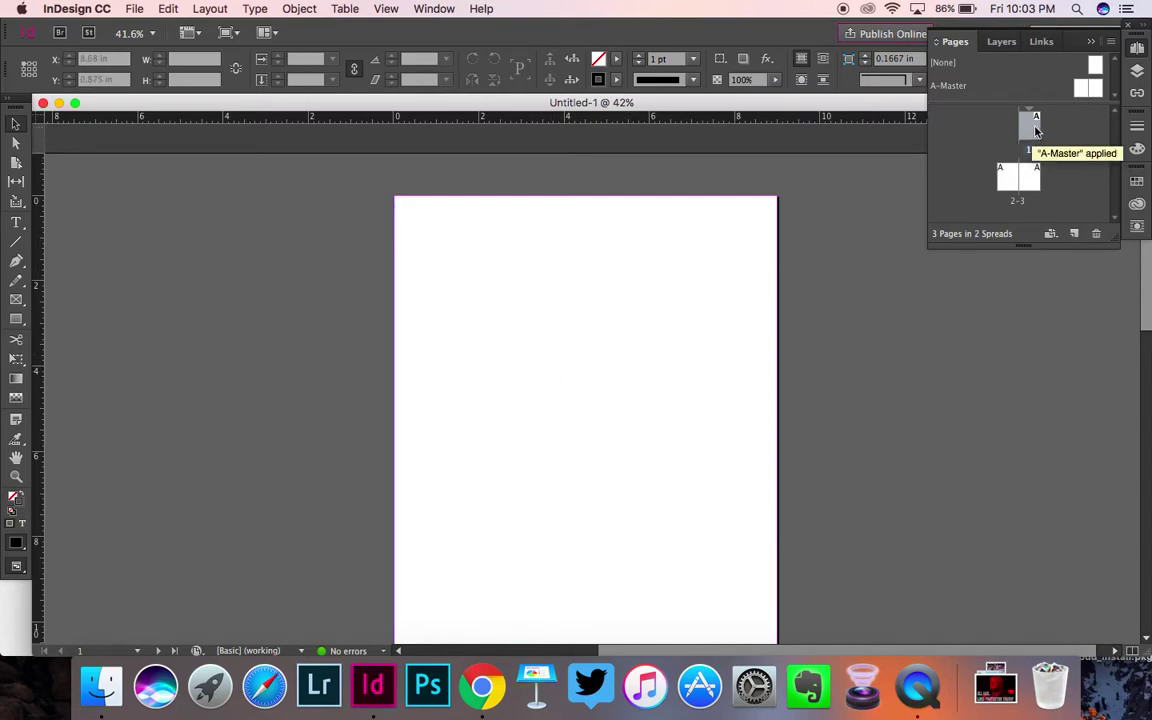
mouse_move(1036, 128)
mouse_down()
mouse_move(1028, 121)
mouse_move(1000, 167)
mouse_move(1025, 124)
mouse_move(1003, 175)
mouse_move(1018, 175)
mouse_move(1028, 130)
mouse_up()
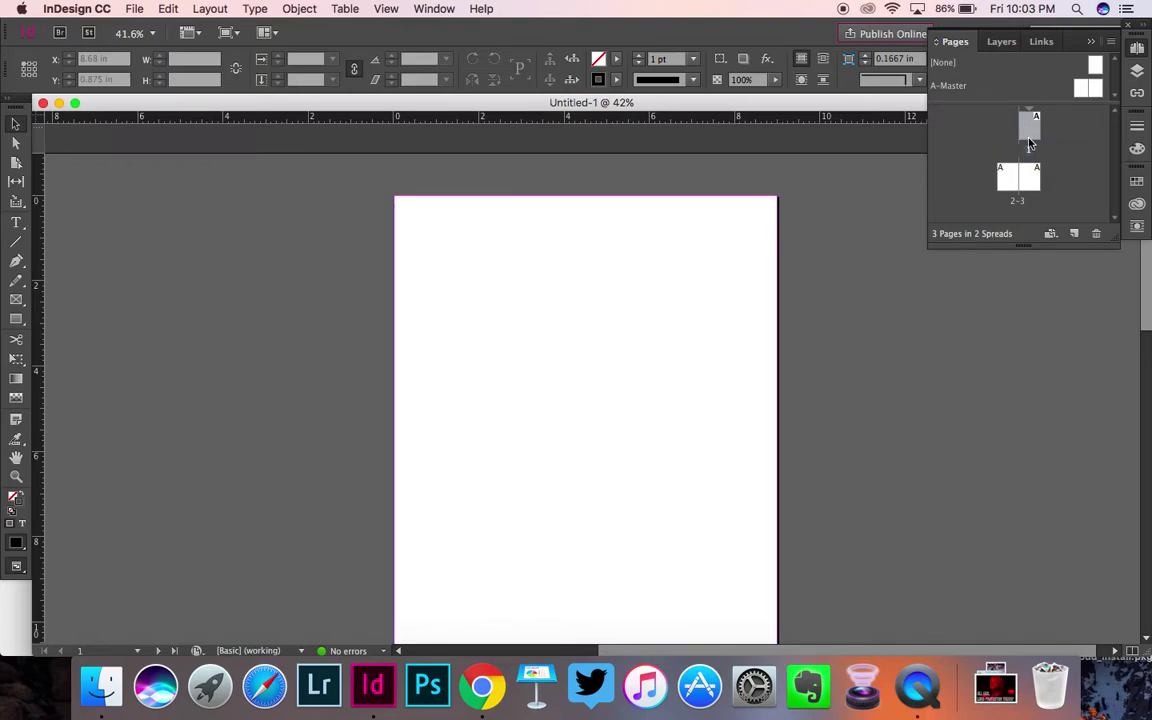
Step: Turn off Allow Document Pages to Shuffle in the Pages panel menu
click(1112, 44)
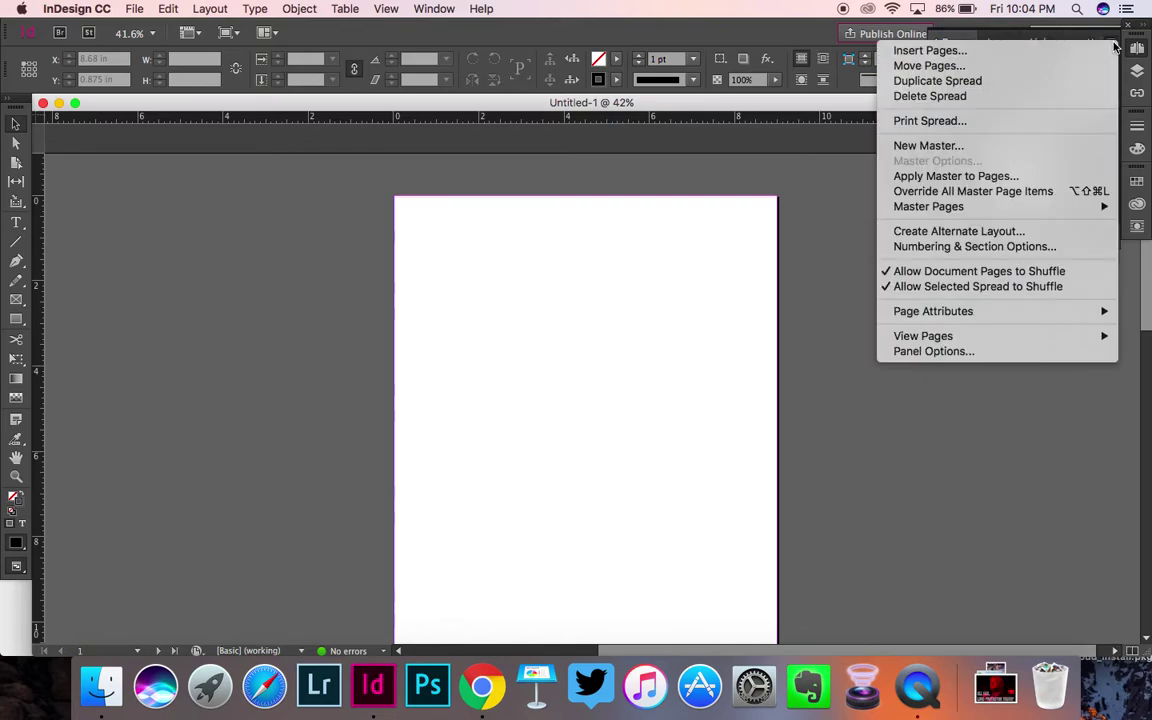
click(1040, 272)
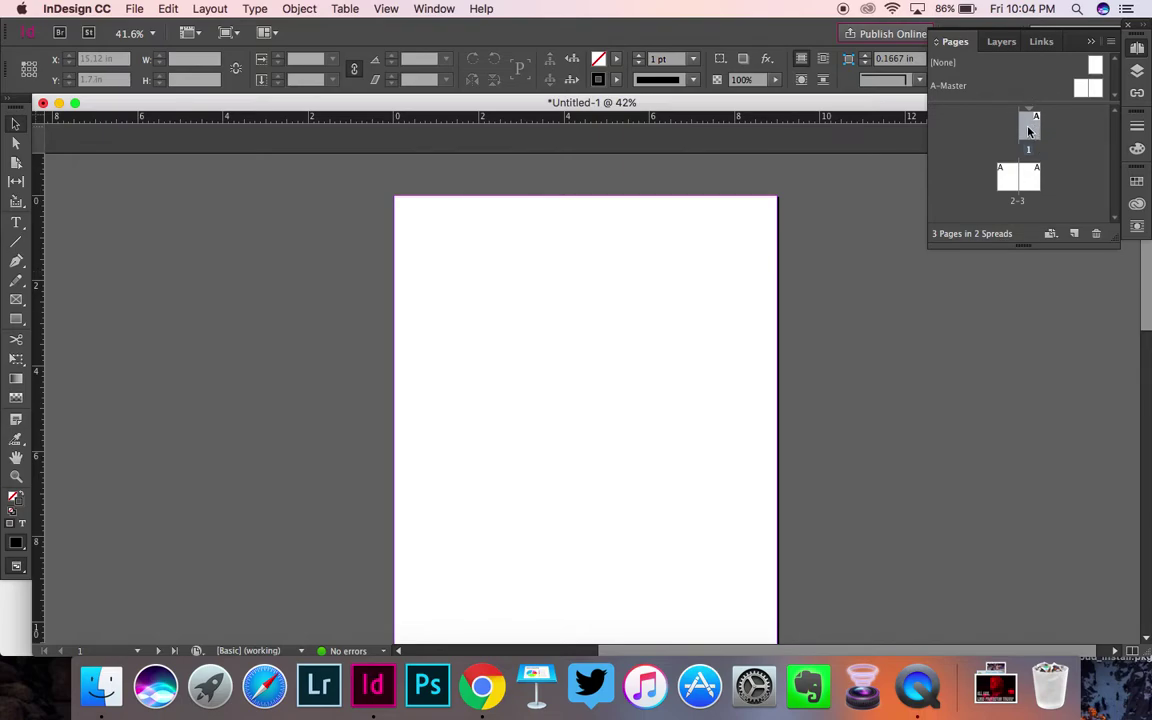
Step: Drag page 1 to the left edge of the 2–3 spread to form one 1–3 spread
drag(1028, 131, 1002, 185)
drag(1002, 185, 1006, 190)
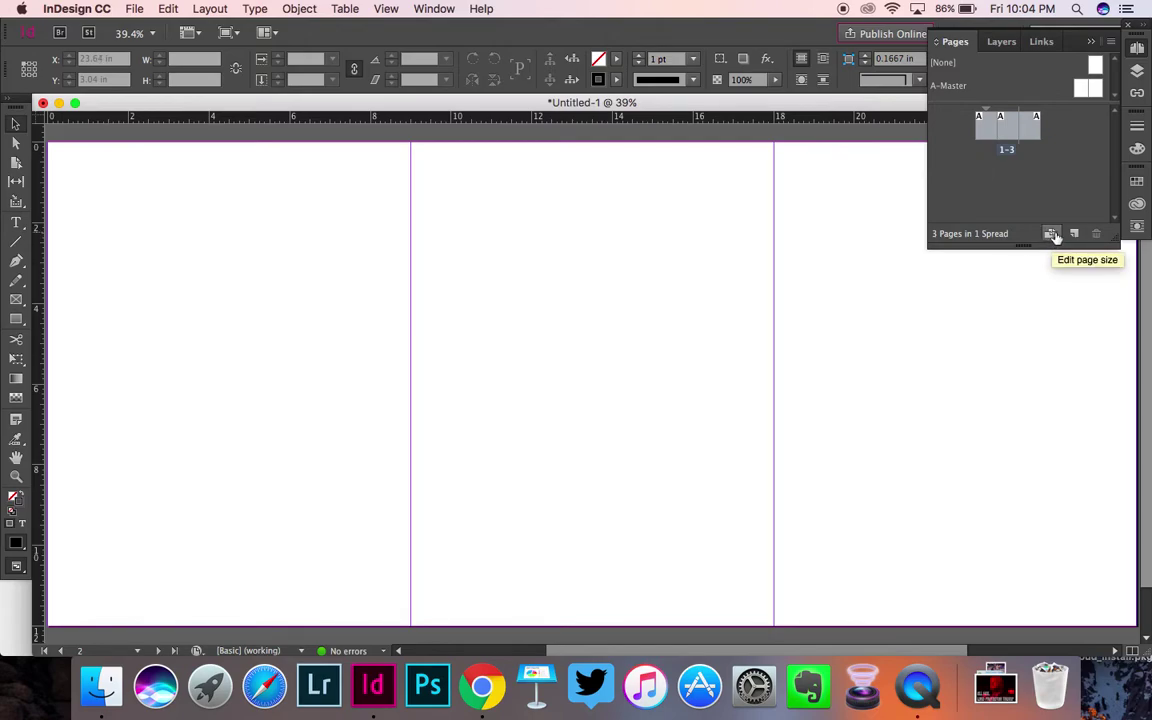
Step: Select only the middle page, page 2, in the Pages panel
click(1040, 183)
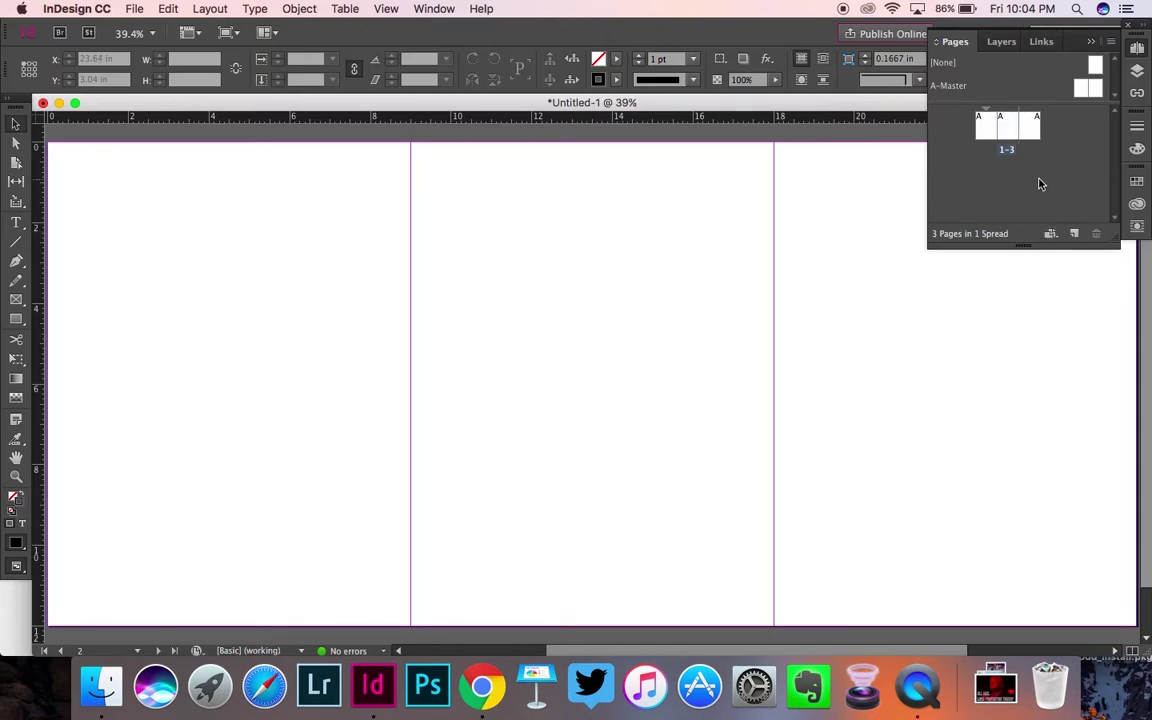
click(1008, 128)
click(985, 126)
shift+click(1003, 136)
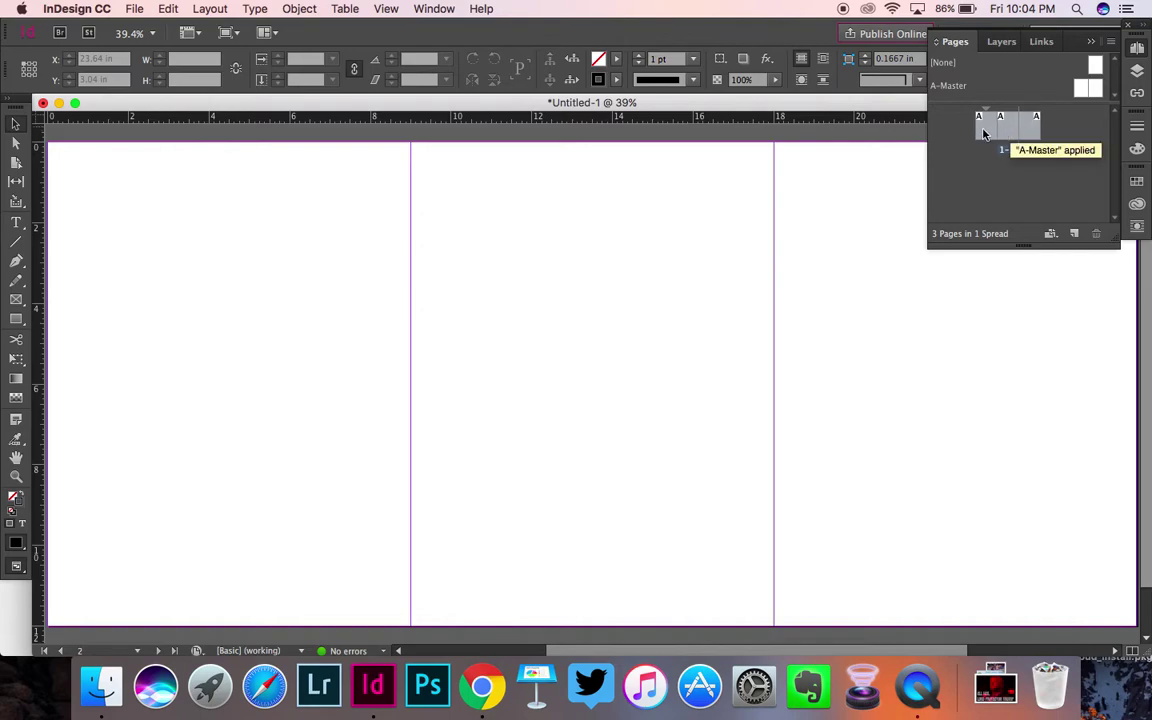
click(1011, 183)
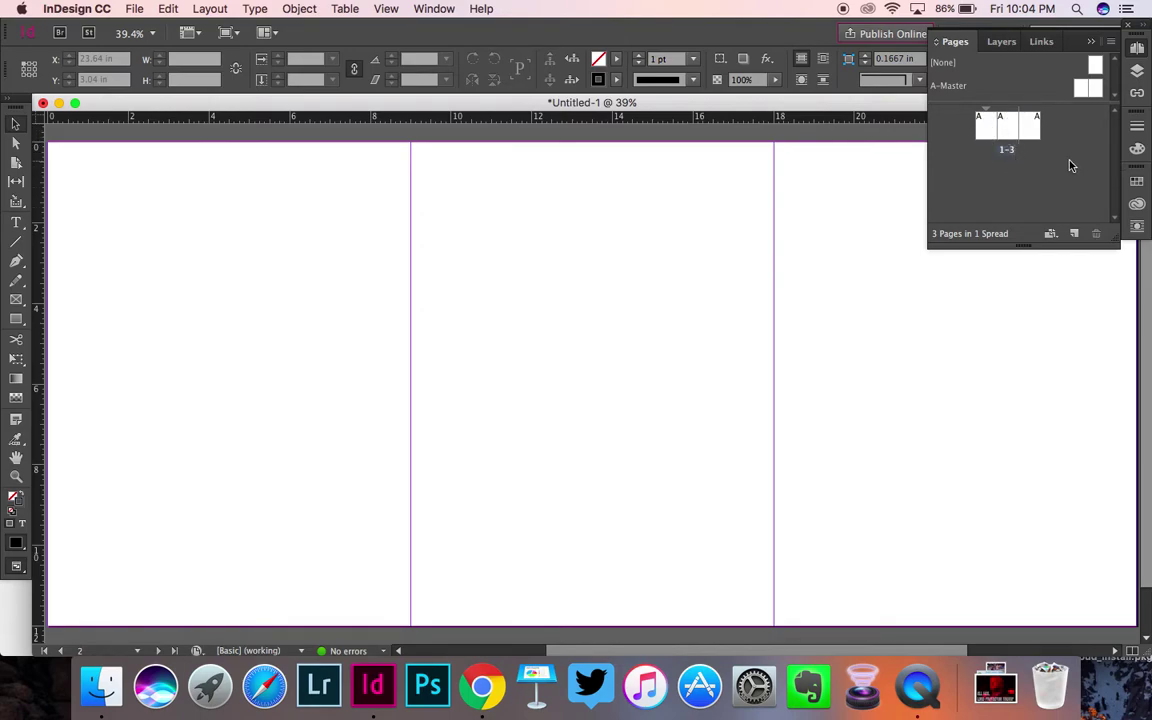
click(1004, 132)
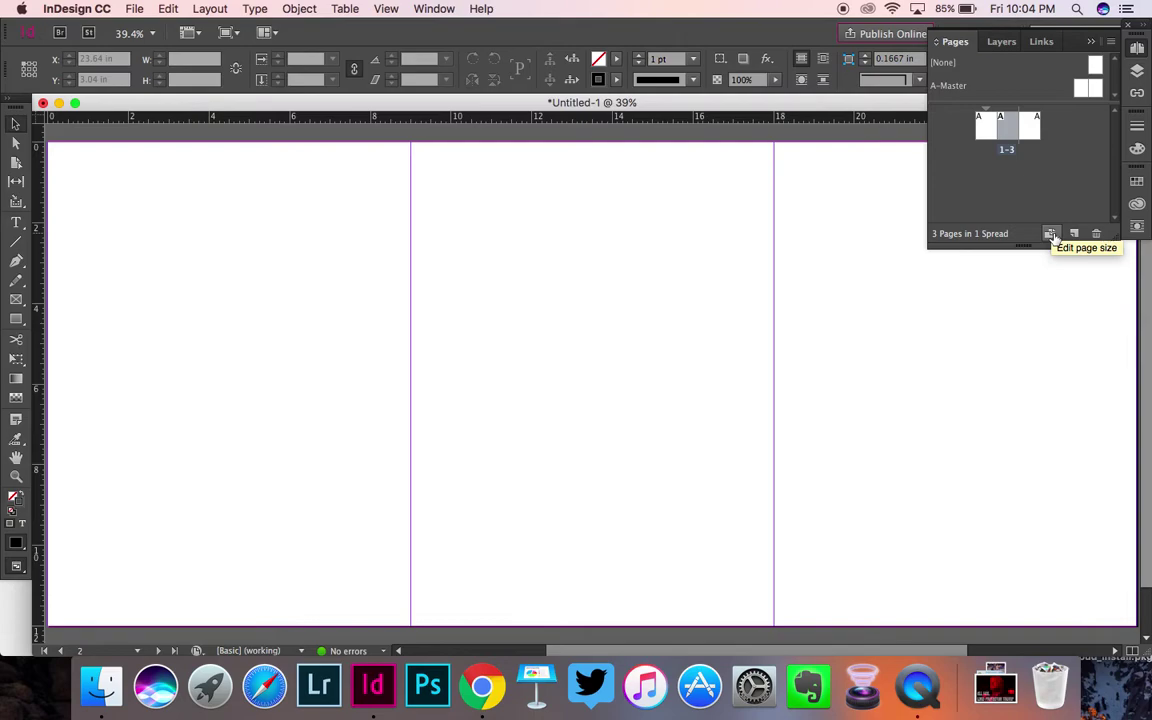
Step: Give page 2 a custom page size named 'Spine', 2 in wide
click(1051, 236)
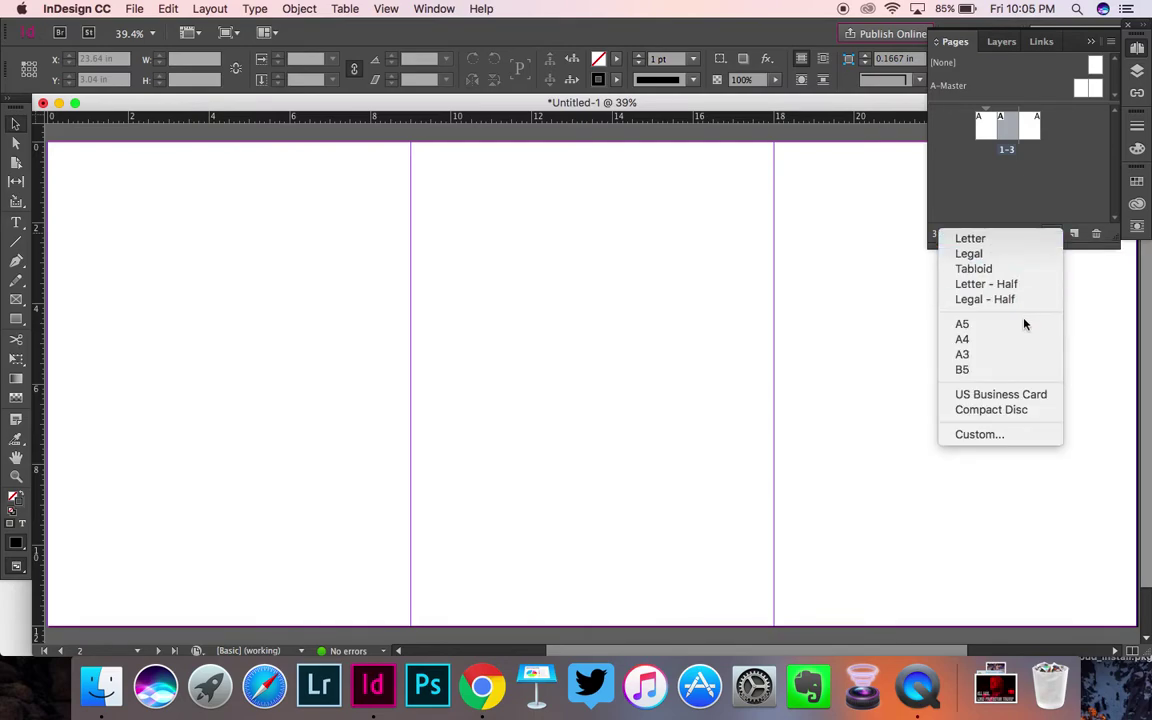
click(1020, 437)
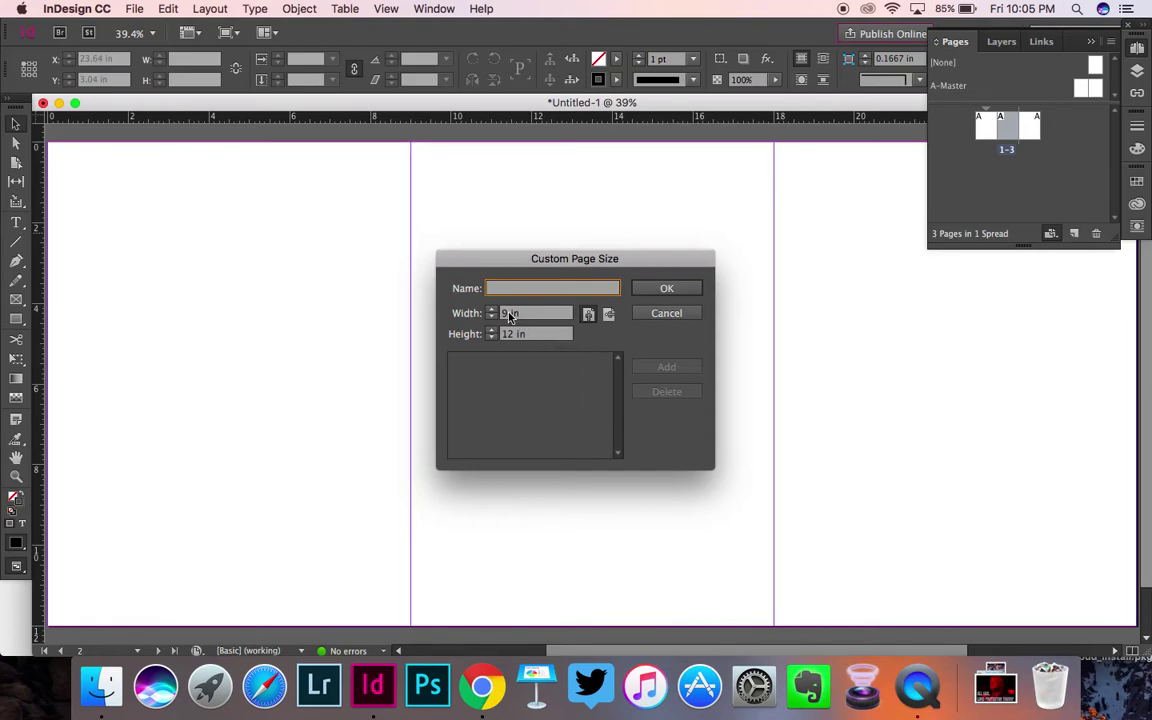
text(Spine)
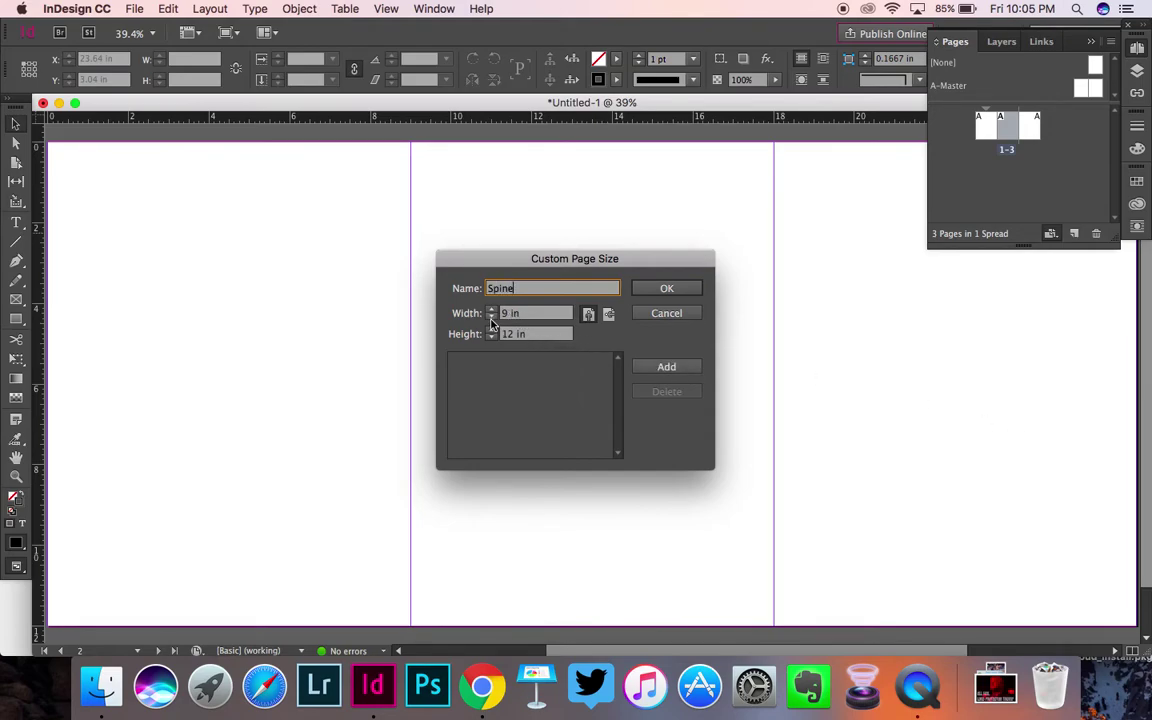
double_click(509, 314)
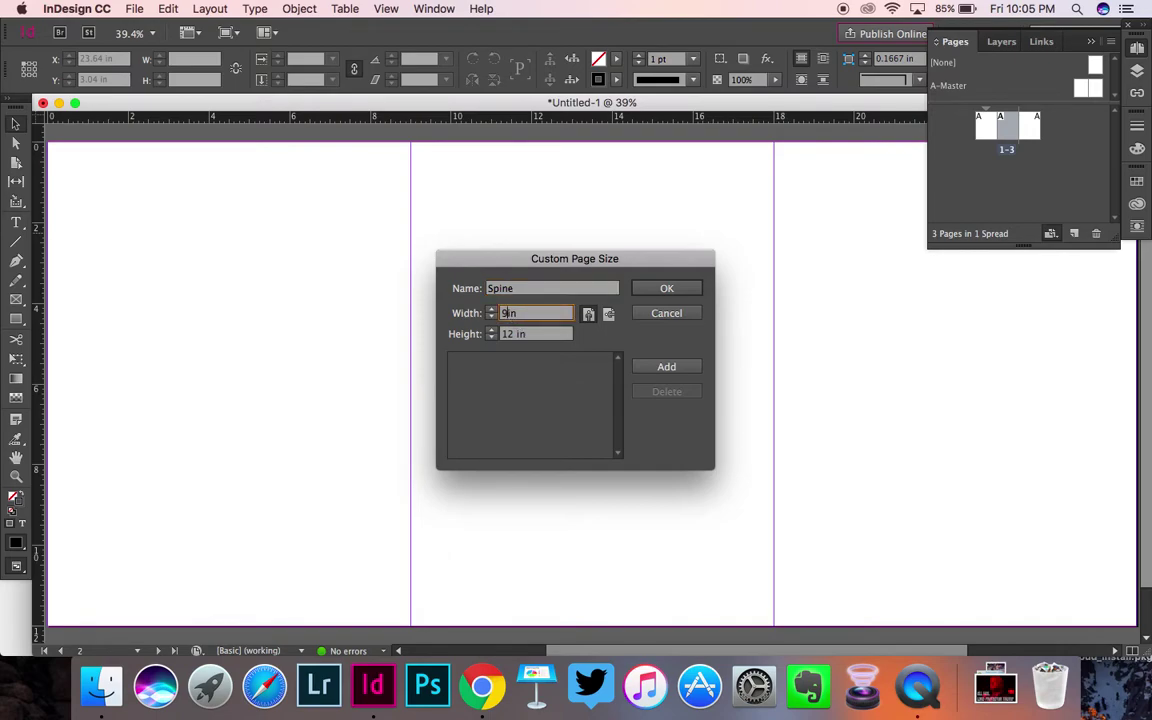
text(2)
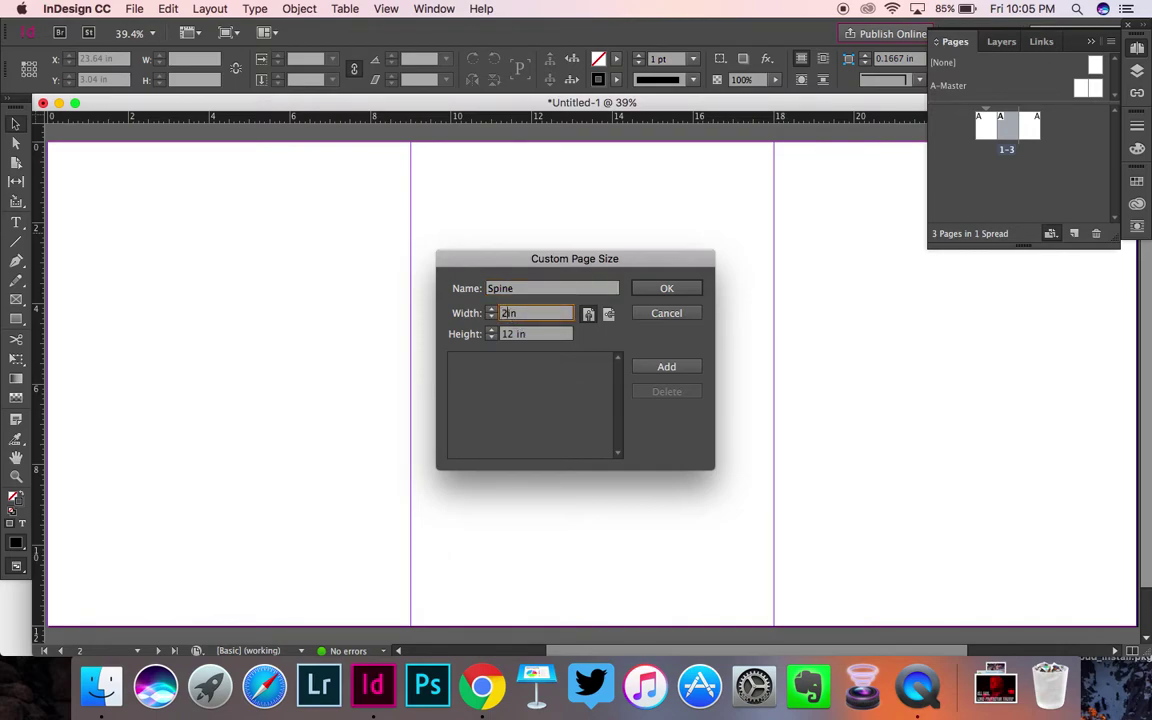
click(667, 289)
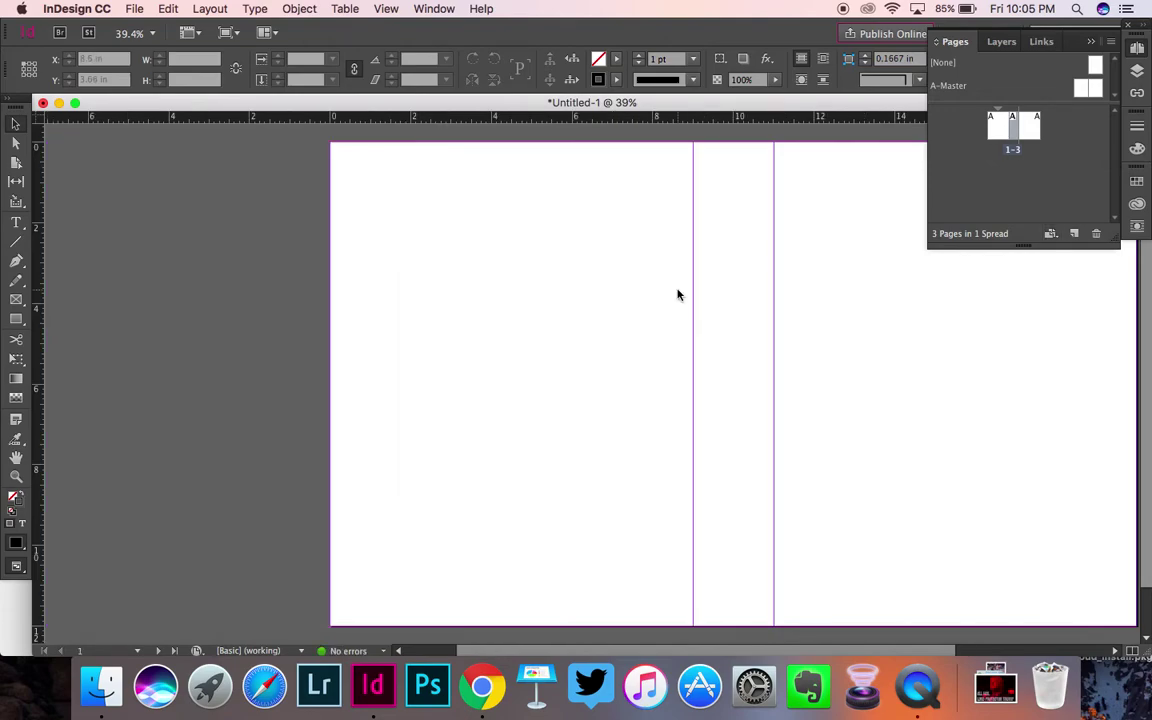
scroll(807, 331, right, 5)
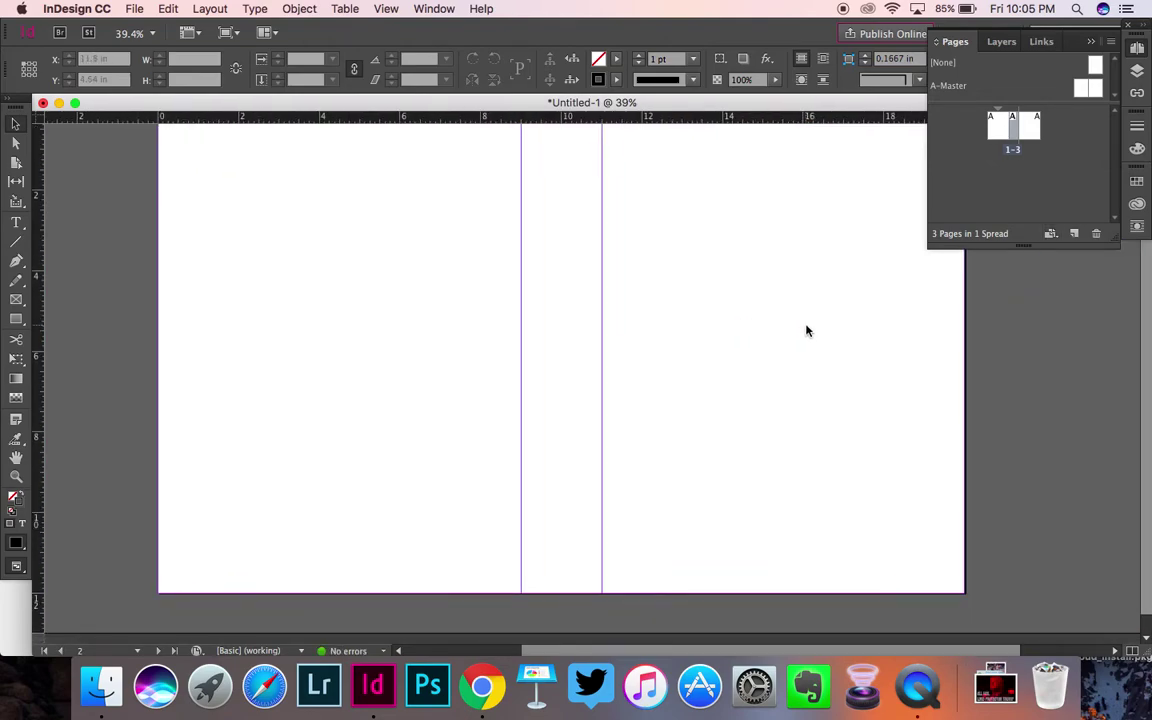
scroll(807, 331, up, 2)
scroll(807, 331, right, 2)
scroll(807, 331, down, 1)
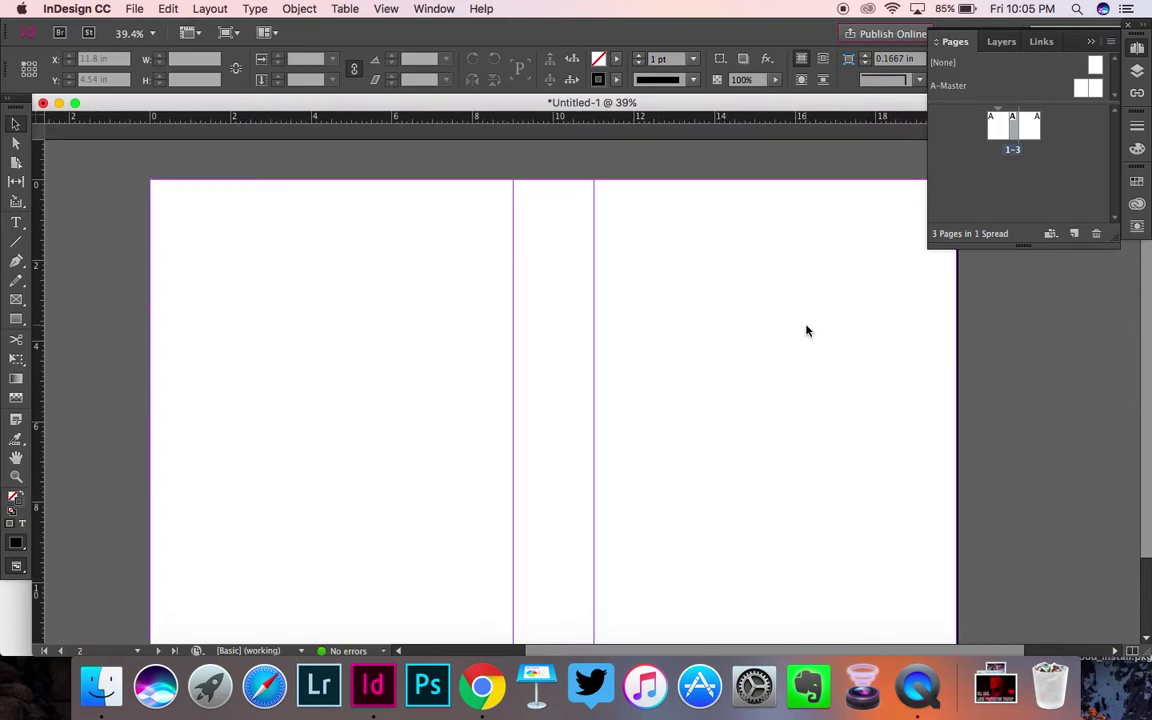
scroll(807, 331, down, 3)
scroll(807, 331, left, 1)
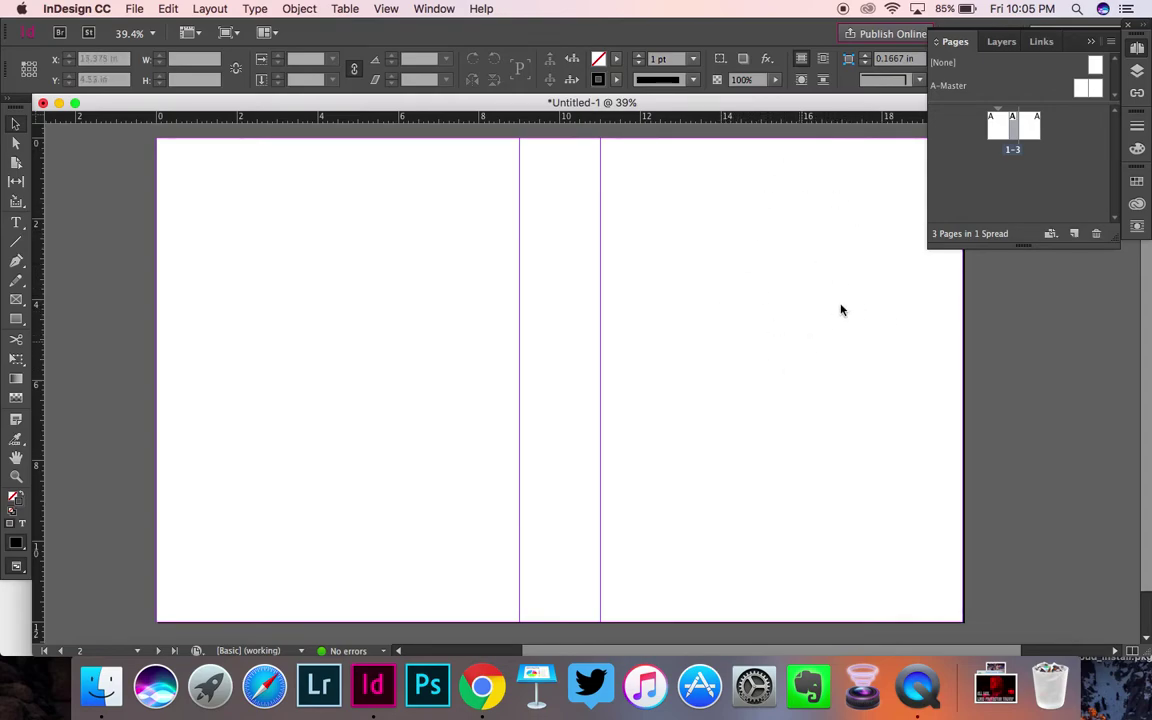
Step: Add a text frame on page 3 reading 'FRONT' at 24 pt, shortened to 0.5 in tall
click(16, 224)
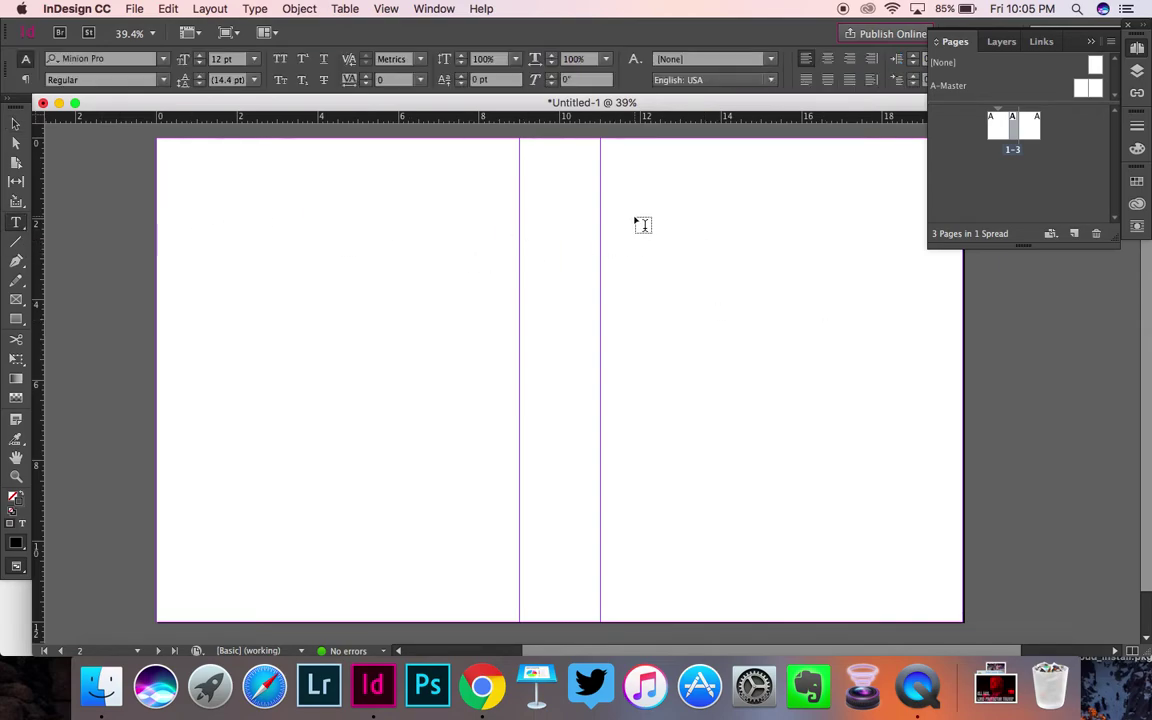
drag(634, 217, 892, 302)
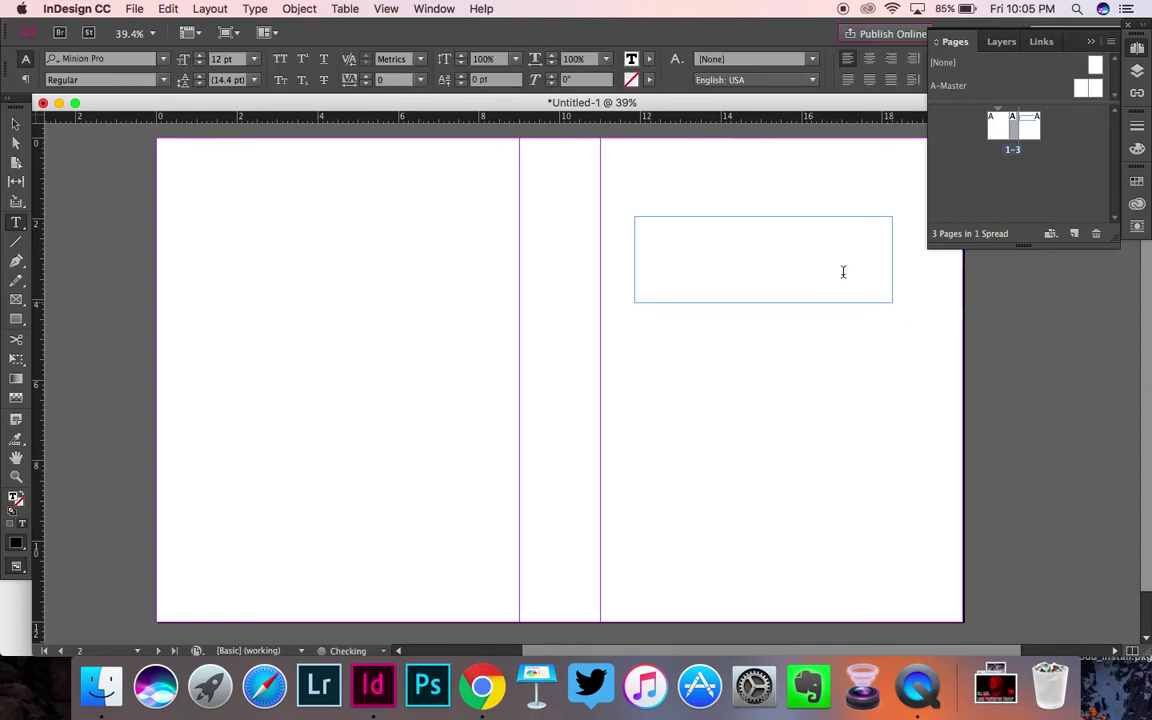
text(FRO)
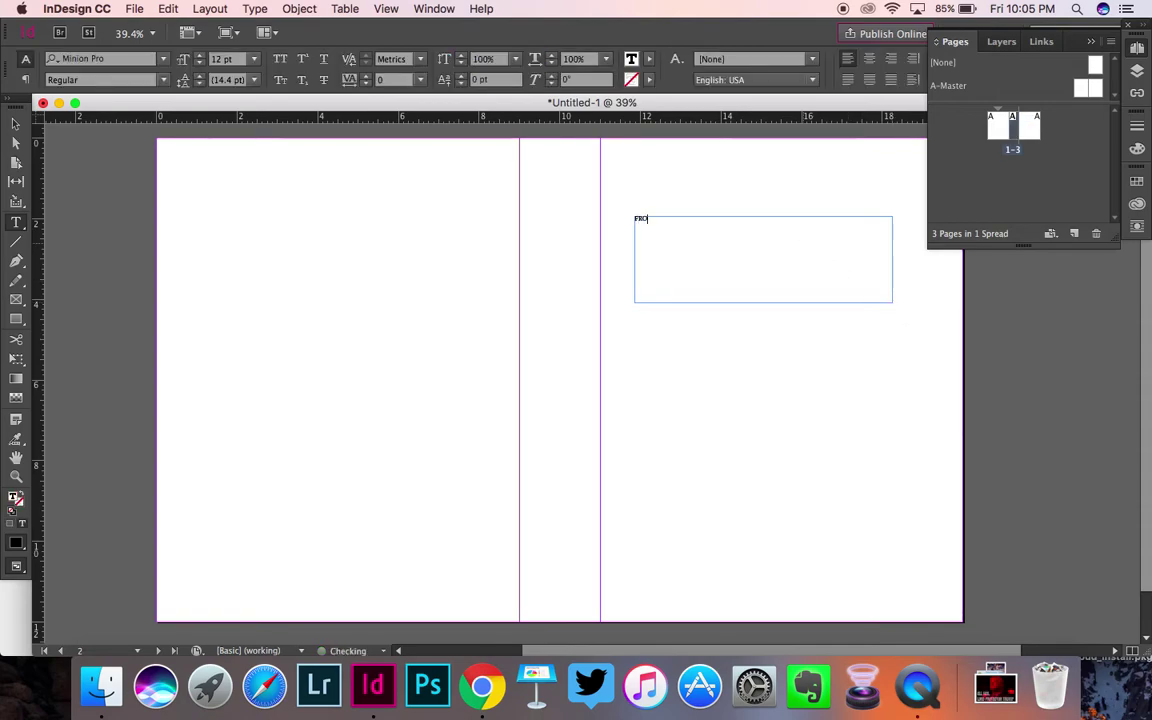
text(NT)
key(super+a)
click(256, 60)
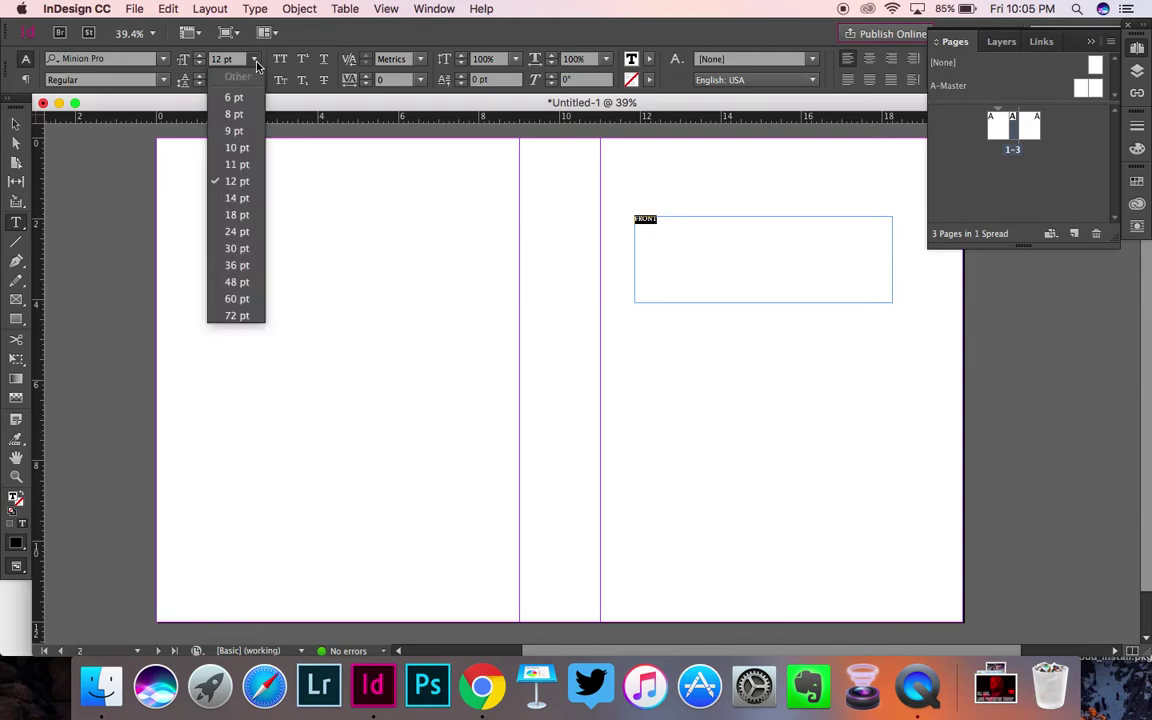
click(252, 229)
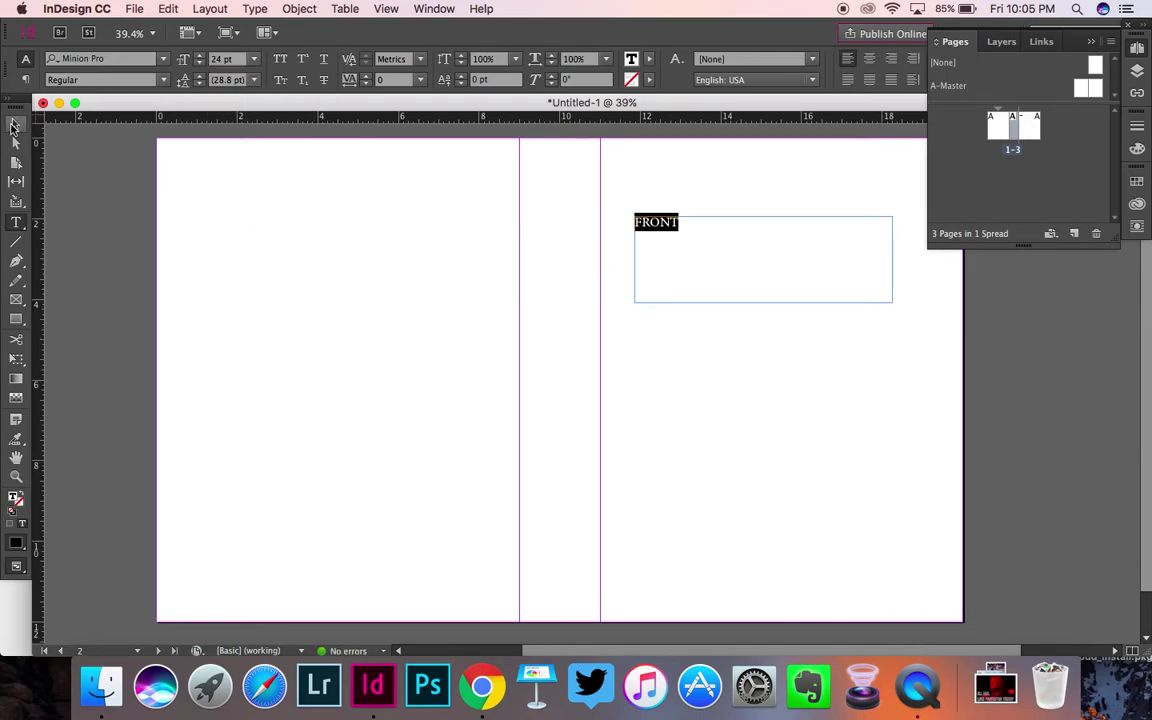
click(15, 122)
drag(764, 303, 718, 158)
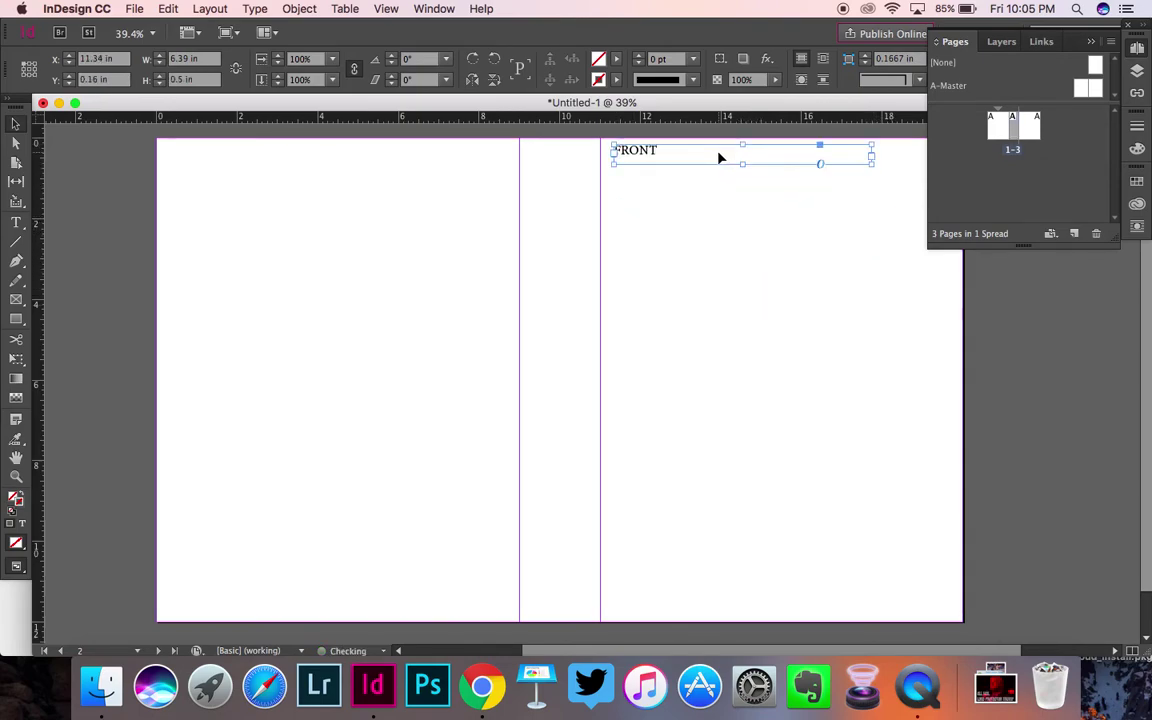
click(746, 234)
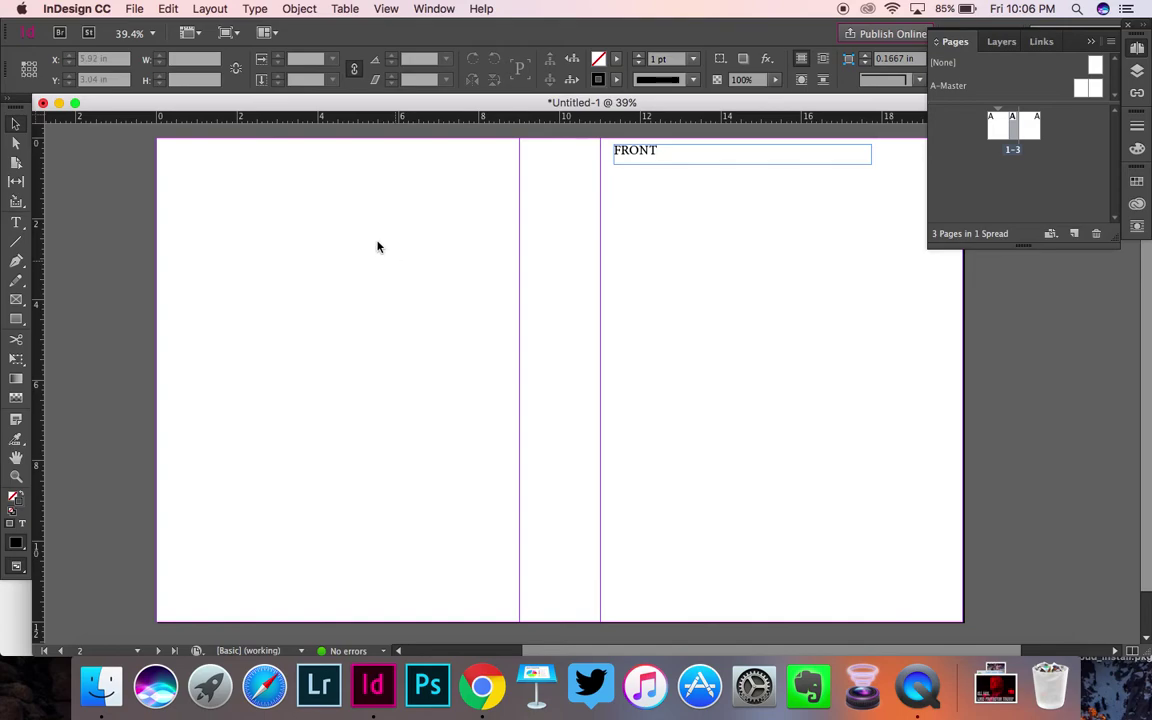
Step: Draw an 11.92 in vertical line from top to bottom down the middle of the spine page
click(17, 244)
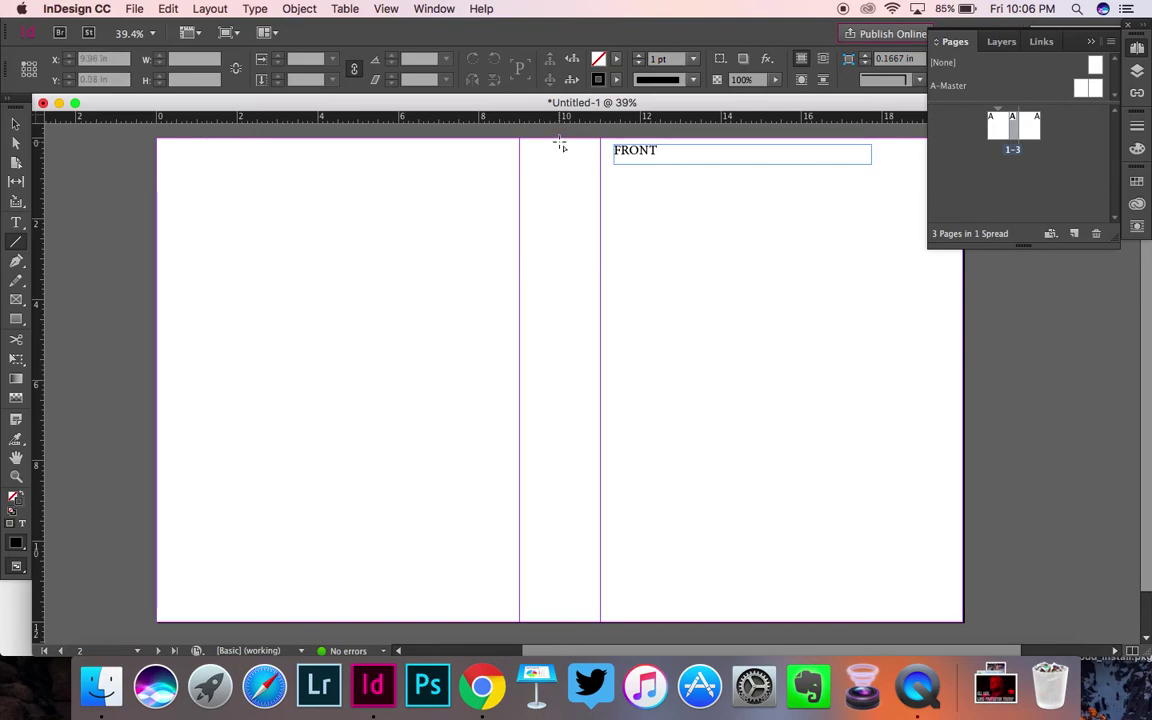
drag(560, 141, 584, 619)
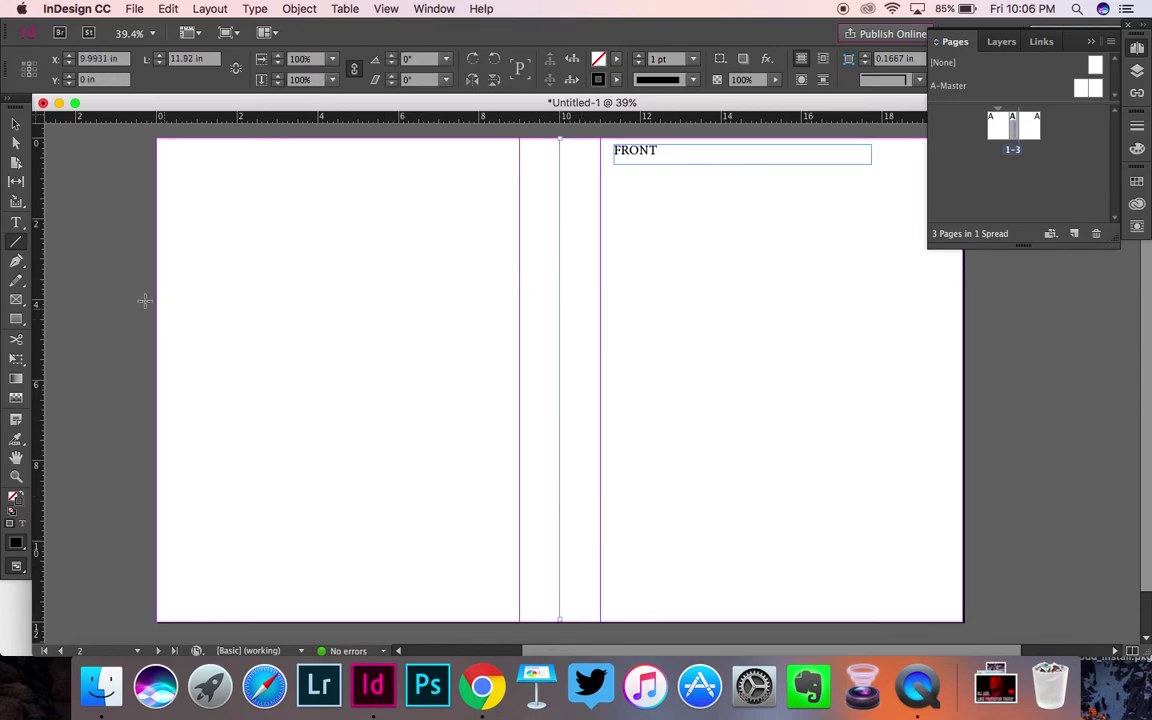
click(16, 222)
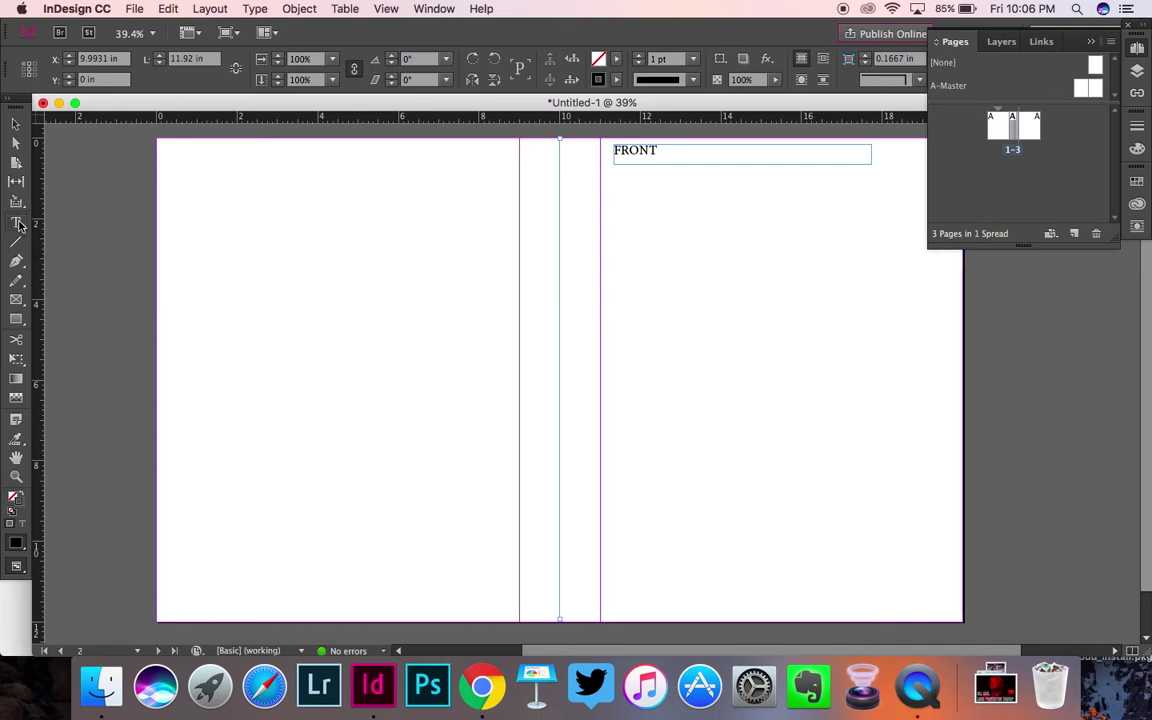
Step: Type 'The Thunder' along the spine line with the Type on a Path tool
click(18, 224)
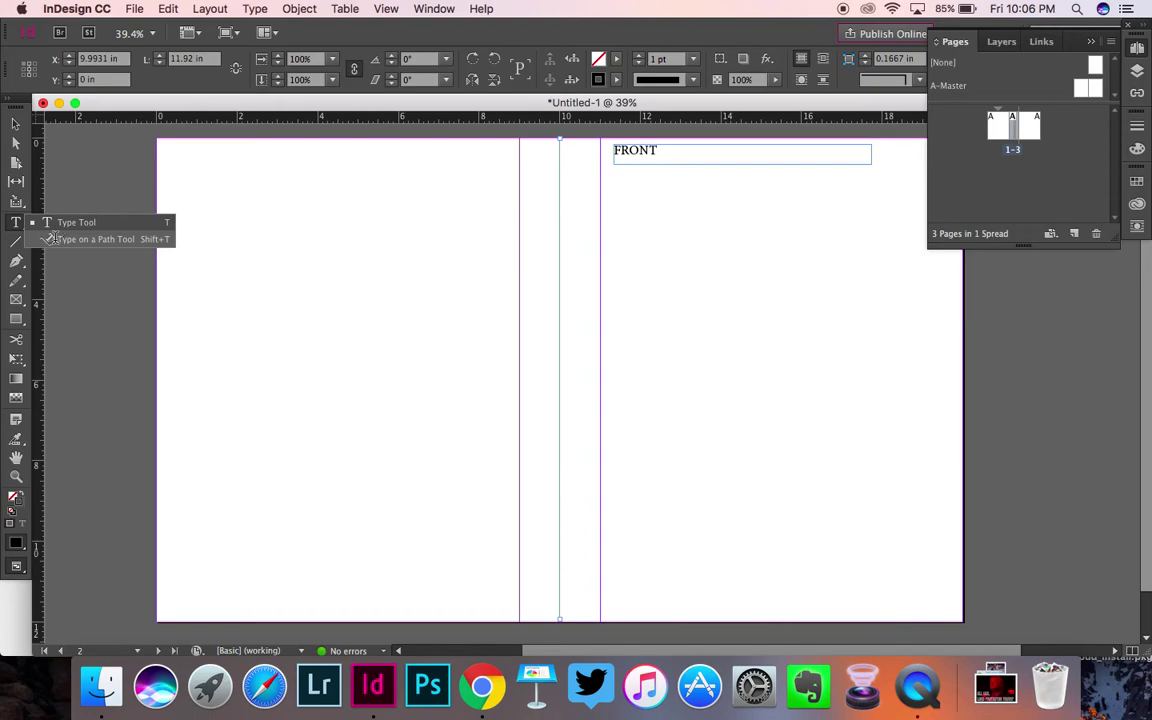
click(55, 240)
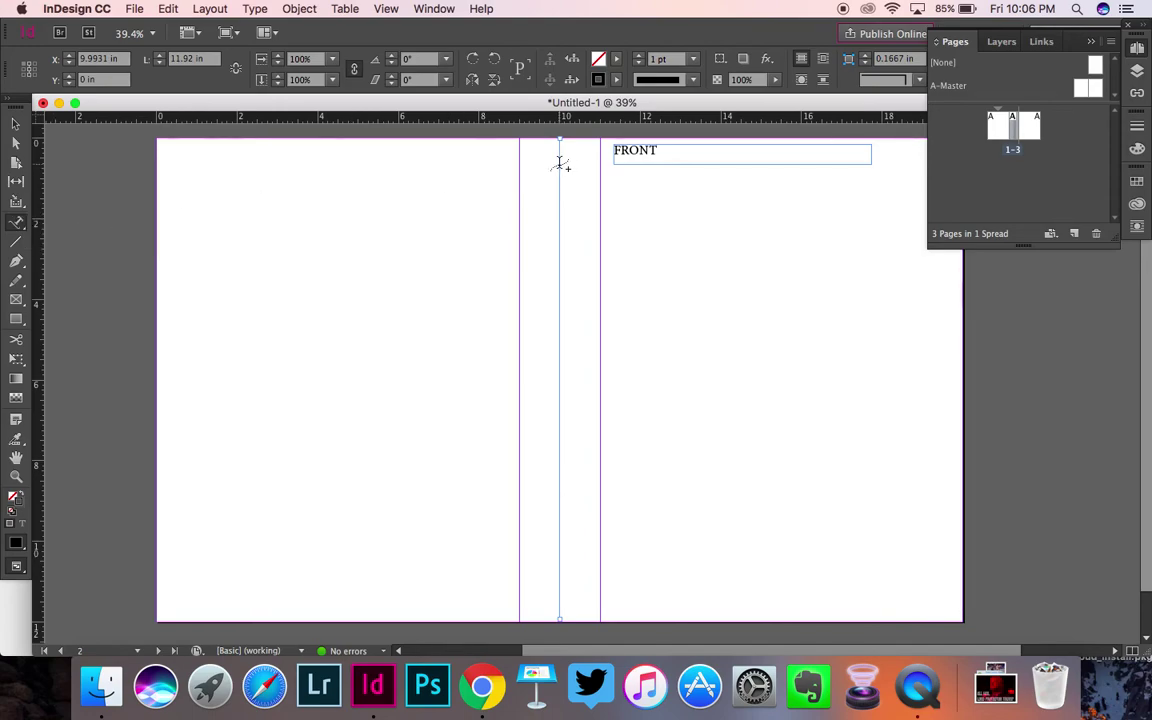
click(561, 163)
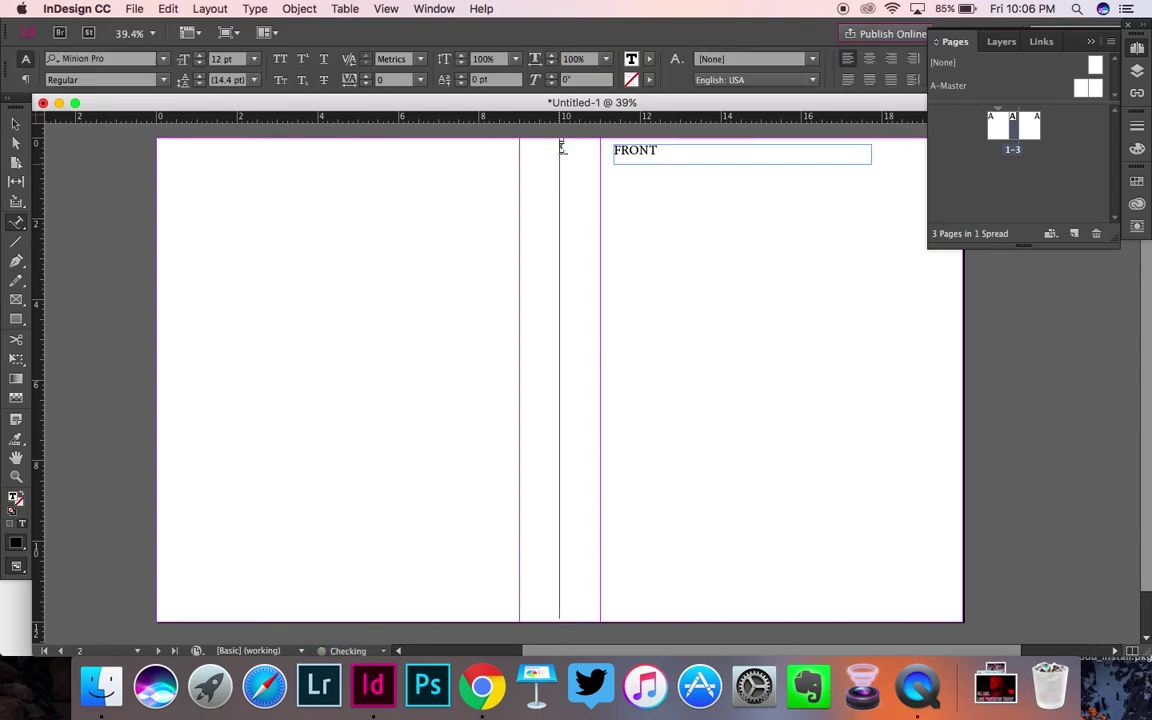
text(The Thunder)
Step: Set the spine title 'The Thunderbird' to 36 pt
triple_click(563, 176)
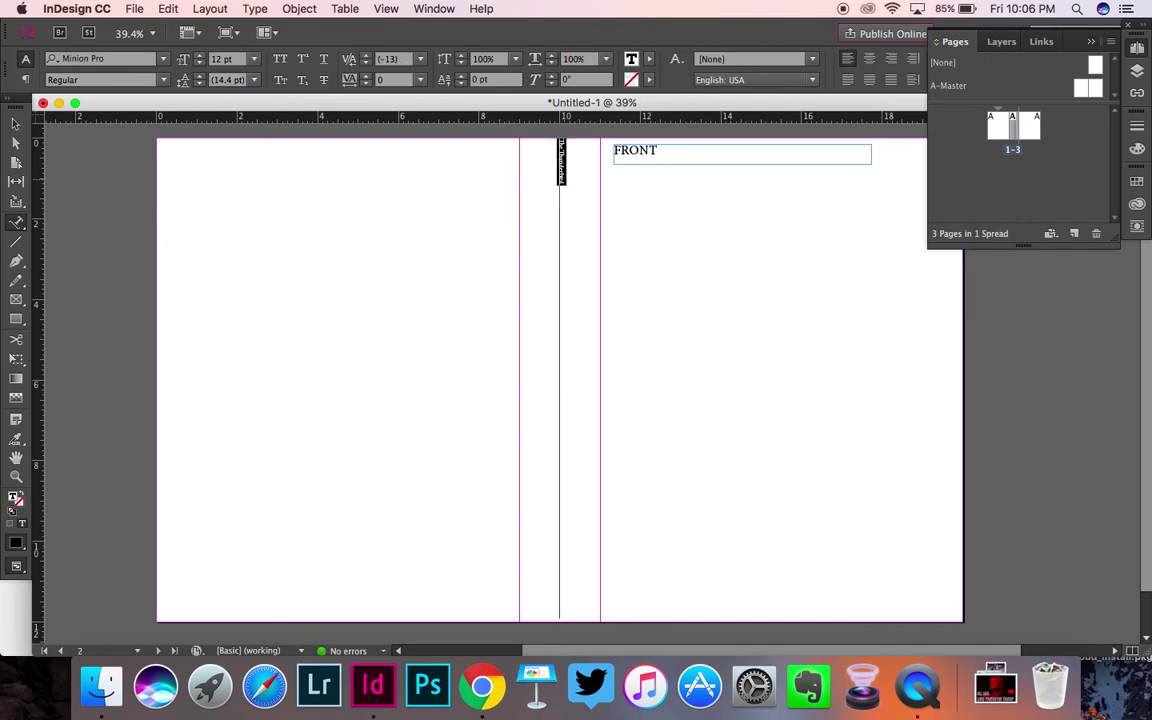
click(255, 60)
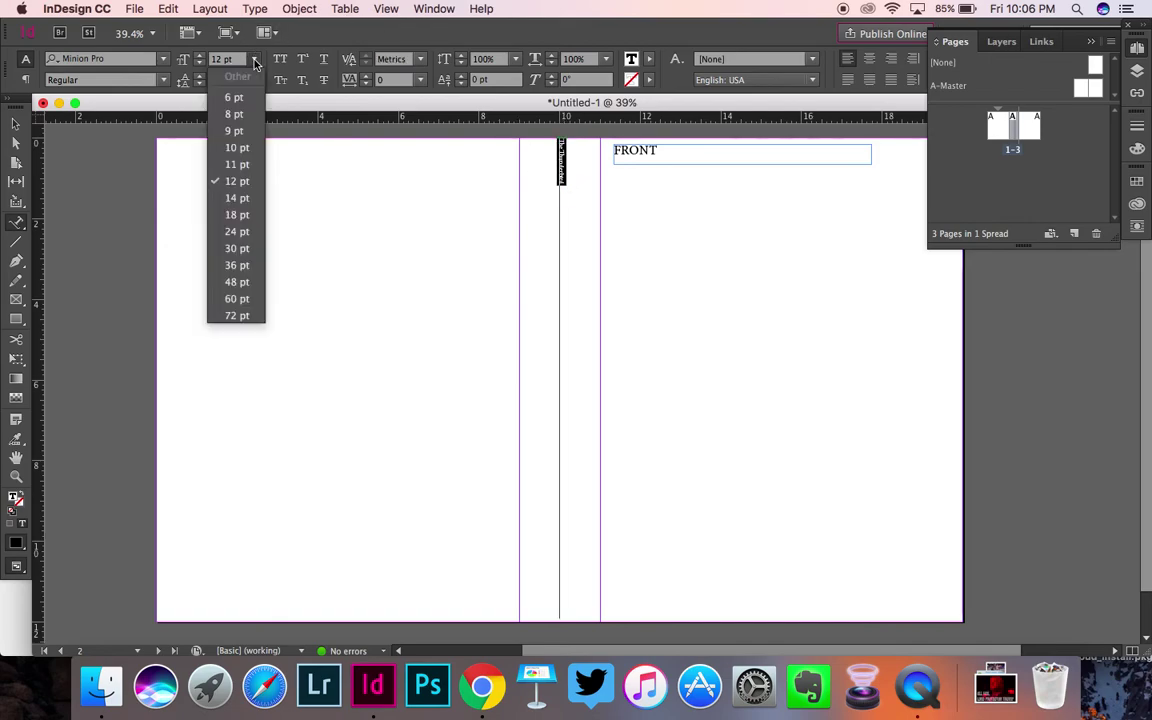
click(241, 264)
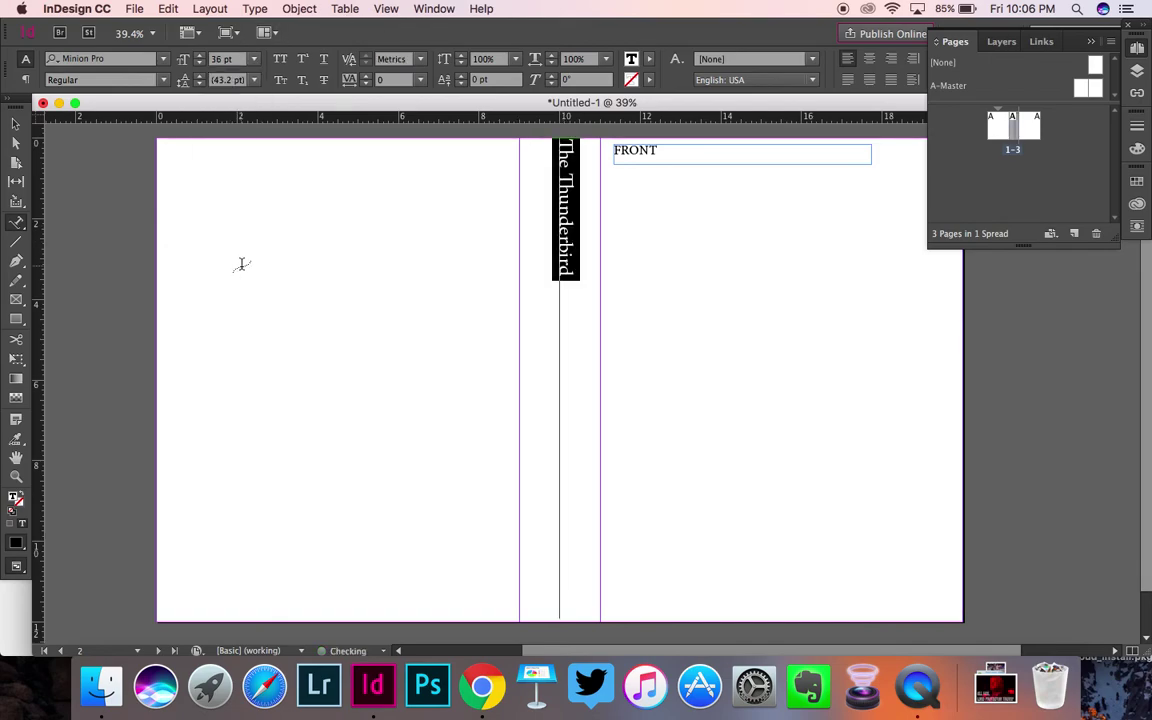
click(578, 344)
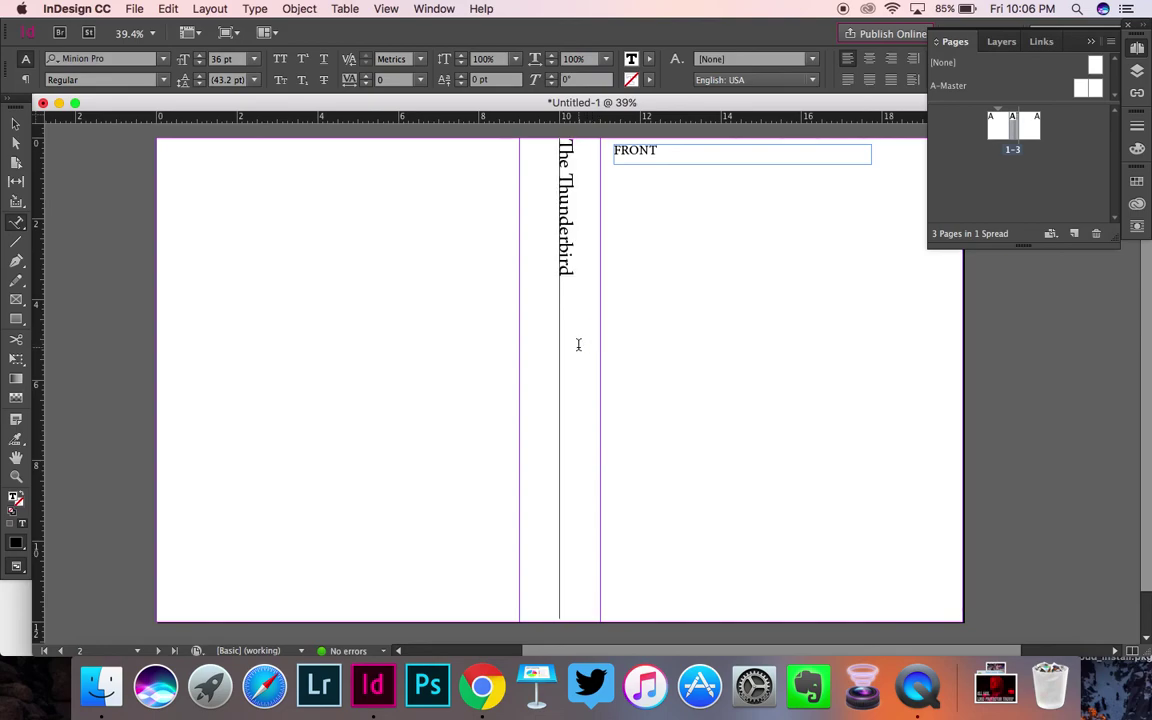
click(566, 284)
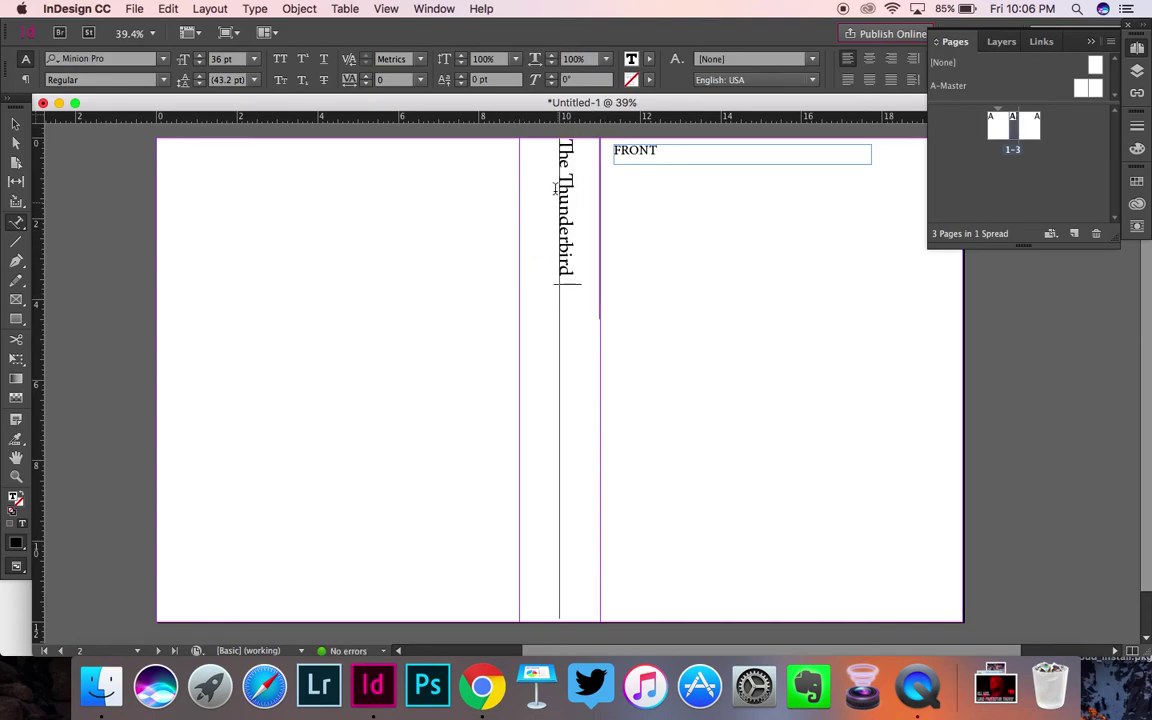